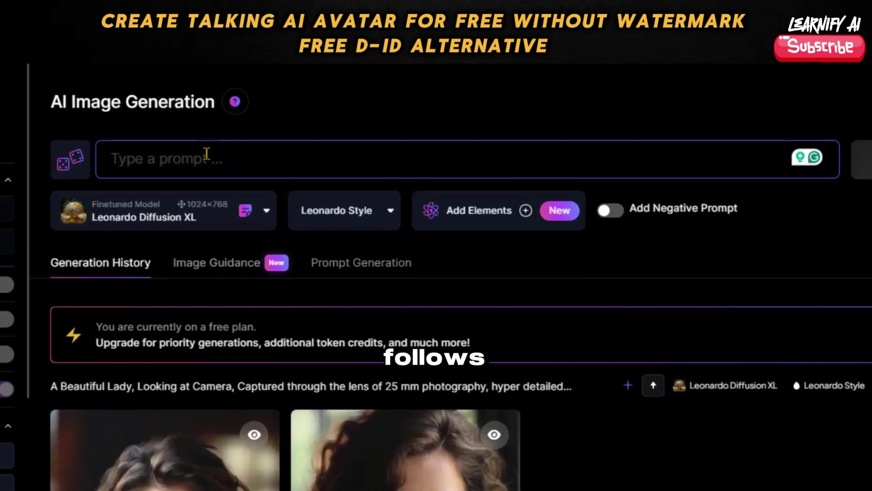
Step: Enter the image prompt "A Beautiful Lady, Looking at Camera, Captured through the lens of 35mm photography, hyper detailed photography, realistic, hyper-realistic, portrait, photoreal."
{"action": "type", "text": "A Beautiful Lady, Looking at Camera, Captured through the lens of 35mm photography, hyper detailed photography, realistic, hyper-realistic, portrait, photoreal."}
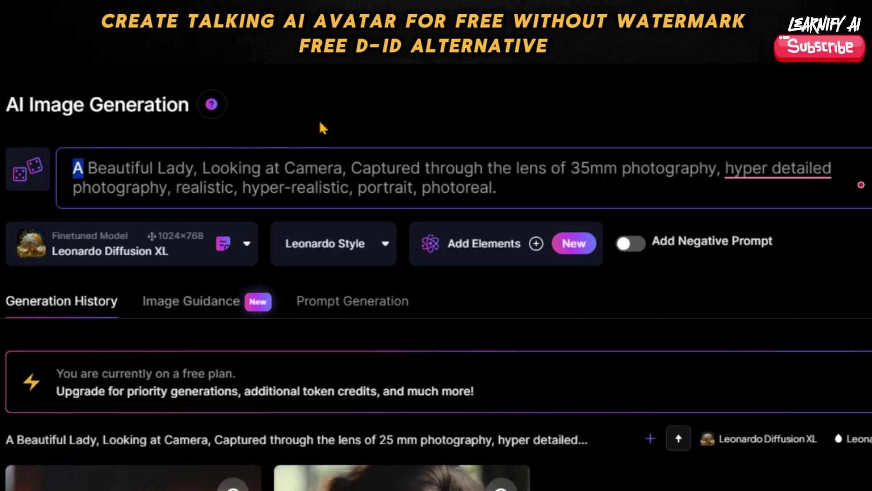
Step: Highlight the image prompt from its first word to its end to read it through
{"action": "key", "text": "shift+Right"}
{"action": "key", "text": "shift+Right"}
{"action": "key", "text": "shift+Right"}
{"action": "key", "text": "shift+Right"}
{"action": "key", "text": "shift+Right"}
{"action": "key", "text": "shift+Right"}
{"action": "key", "text": "shift+Right"}
{"action": "key", "text": "shift+Right"}
{"action": "key", "text": "shift+Right"}
{"action": "key", "text": "shift+Right"}
{"action": "key", "text": "shift+Right"}
{"action": "key", "text": "shift+Right"}
{"action": "key", "text": "shift+Right"}
{"action": "key", "text": "shift+Right"}
{"action": "key", "text": "shift+Right"}
{"action": "key", "text": "shift+Right"}
{"action": "key", "text": "shift+Right"}
{"action": "key", "text": "shift+Right"}
{"action": "key", "text": "shift+Right"}
{"action": "key", "text": "shift+Right"}
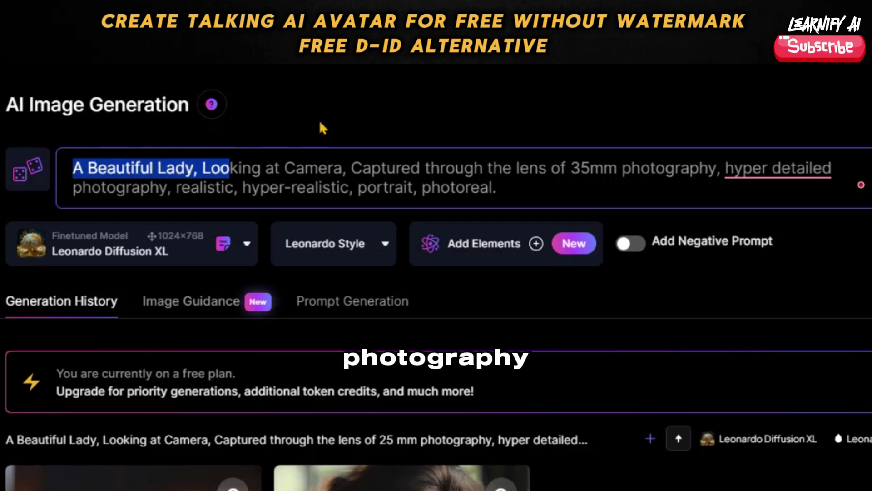
{"action": "key", "text": "shift+Right"}
{"action": "key", "text": "shift+Right"}
{"action": "key", "text": "shift+Right"}
{"action": "key", "text": "shift+Right"}
{"action": "key", "text": "shift+Right"}
{"action": "key", "text": "shift+Right"}
{"action": "key", "text": "shift+Right"}
{"action": "key", "text": "shift+Right"}
{"action": "key", "text": "shift+Right"}
{"action": "key", "text": "shift+Right"}
{"action": "key", "text": "shift+Right"}
{"action": "key", "text": "shift+Right"}
{"action": "key", "text": "shift+Right"}
{"action": "key", "text": "shift+Right"}
{"action": "key", "text": "shift+Right"}
{"action": "key", "text": "shift+Right"}
{"action": "key", "text": "shift+Right"}
{"action": "key", "text": "shift+Right"}
{"action": "key", "text": "shift+Right"}
{"action": "key", "text": "shift+Right"}
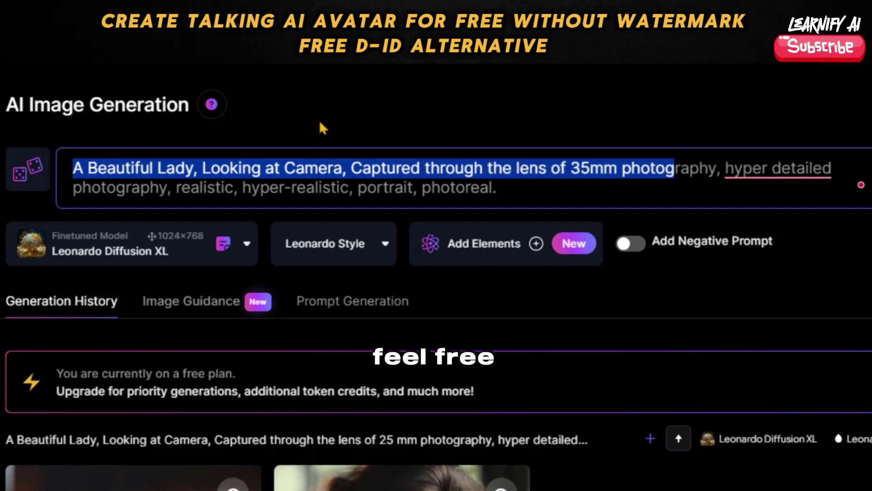
{"action": "key", "text": "shift+Right"}
{"action": "key", "text": "shift+Right"}
{"action": "key", "text": "shift+Right"}
{"action": "key", "text": "shift+Right"}
{"action": "key", "text": "shift+Right"}
{"action": "key", "text": "shift+Right"}
{"action": "key", "text": "shift+Right"}
{"action": "key", "text": "shift+Right"}
{"action": "key", "text": "shift+Right"}
{"action": "key", "text": "shift+Right"}
{"action": "key", "text": "shift+Right"}
{"action": "key", "text": "shift+Right"}
{"action": "key", "text": "shift+Right"}
{"action": "key", "text": "shift+Right"}
{"action": "key", "text": "shift+Right"}
{"action": "key", "text": "shift+Right"}
{"action": "key", "text": "shift+Right"}
{"action": "key", "text": "shift+Right"}
{"action": "key", "text": "shift+Right"}
{"action": "key", "text": "shift+Right"}
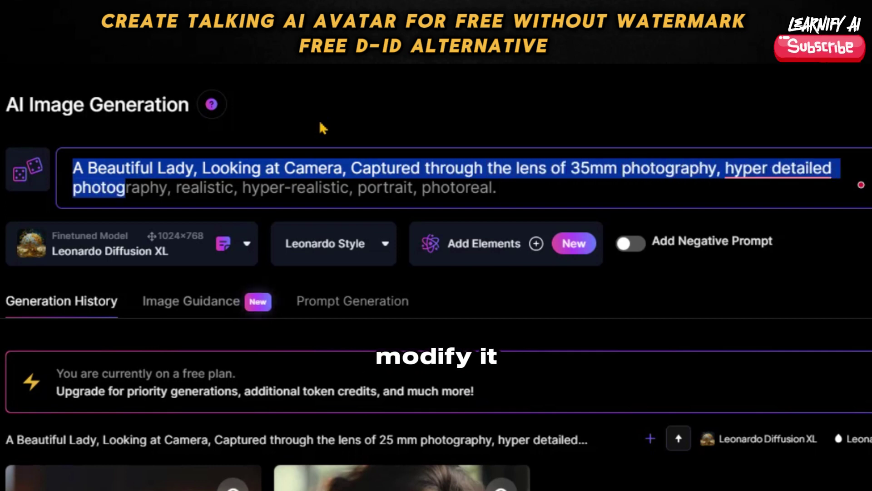
{"action": "key", "text": "shift+Right"}
{"action": "key", "text": "shift+Right"}
{"action": "key", "text": "shift+Right"}
{"action": "key", "text": "shift+Right"}
{"action": "key", "text": "shift+Right"}
{"action": "key", "text": "shift+Right"}
{"action": "key", "text": "shift+Right"}
{"action": "key", "text": "shift+Right"}
{"action": "key", "text": "shift+Right"}
{"action": "key", "text": "shift+Right"}
{"action": "key", "text": "shift+Right"}
{"action": "key", "text": "shift+Right"}
{"action": "key", "text": "shift+Right"}
{"action": "key", "text": "shift+Right"}
{"action": "key", "text": "shift+Right"}
{"action": "key", "text": "shift+Right"}
{"action": "key", "text": "shift+Right"}
{"action": "key", "text": "shift+Right"}
{"action": "key", "text": "shift+Right"}
{"action": "key", "text": "shift+Right"}
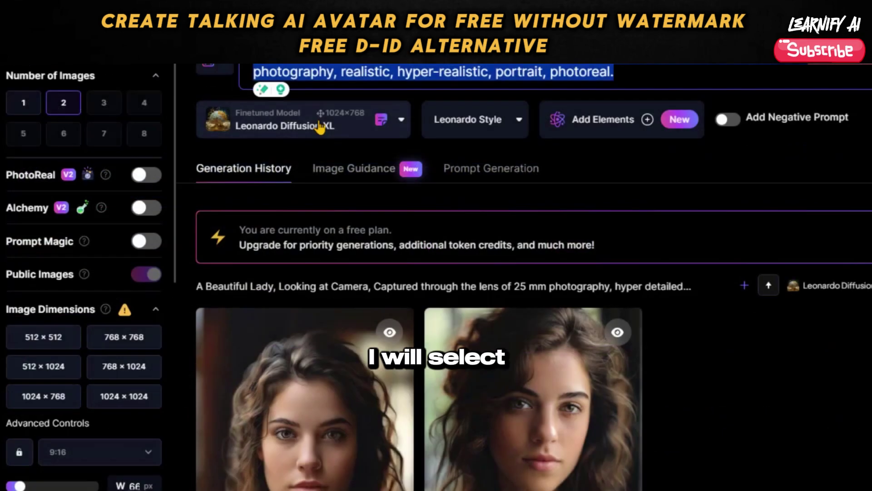
Step: Choose the Leonardo Diffusion XL model and the Leonardo Style for the image generation
{"action": "left_click", "coordinate": [156, 251]}
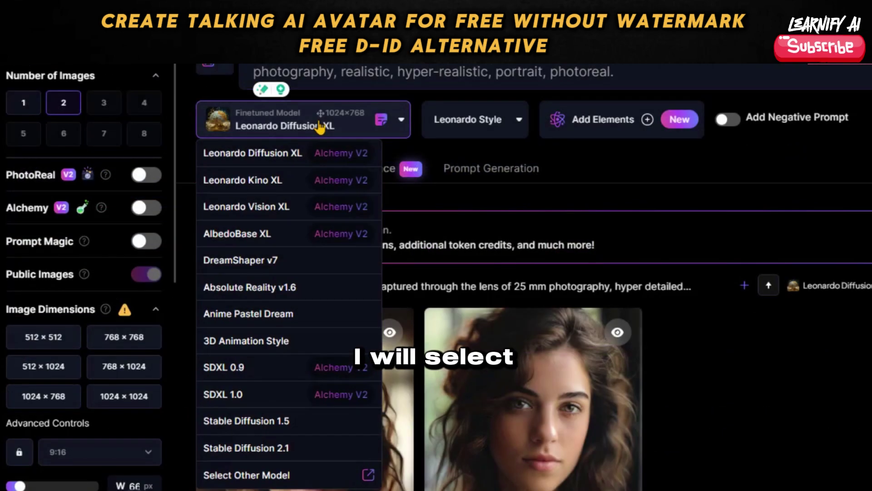
{"action": "left_click", "coordinate": [264, 155]}
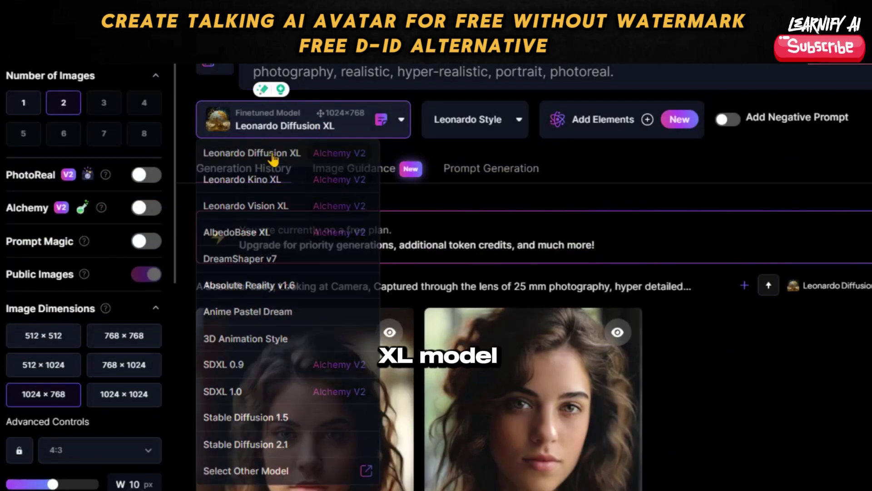
{"action": "left_click", "coordinate": [457, 121]}
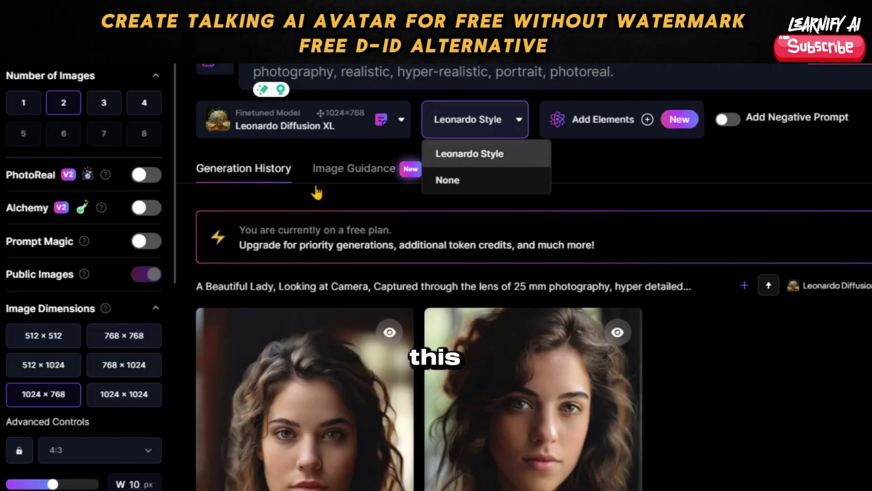
{"action": "left_click", "coordinate": [451, 154]}
Step: Set the image aspect ratio to 9:16 and generate the images from the prompt
{"action": "scroll", "coordinate": [85, 374], "scroll_direction": "down", "scroll_amount": 4}
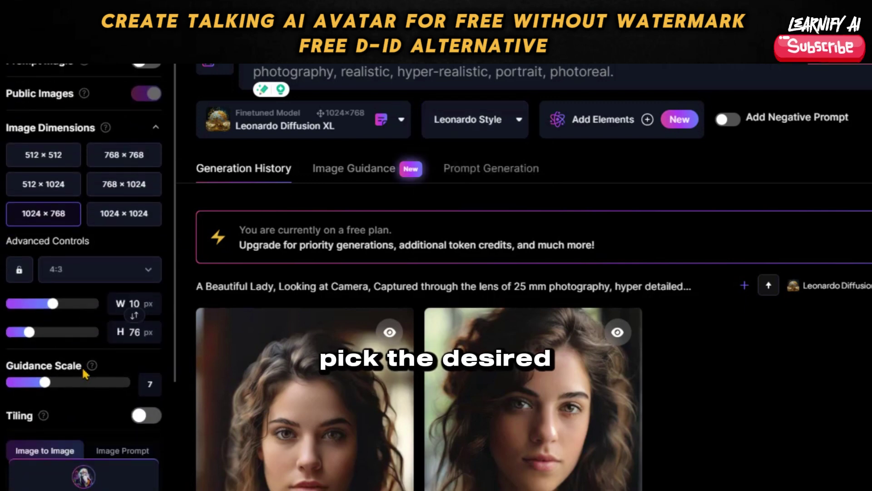
{"action": "left_click", "coordinate": [85, 260]}
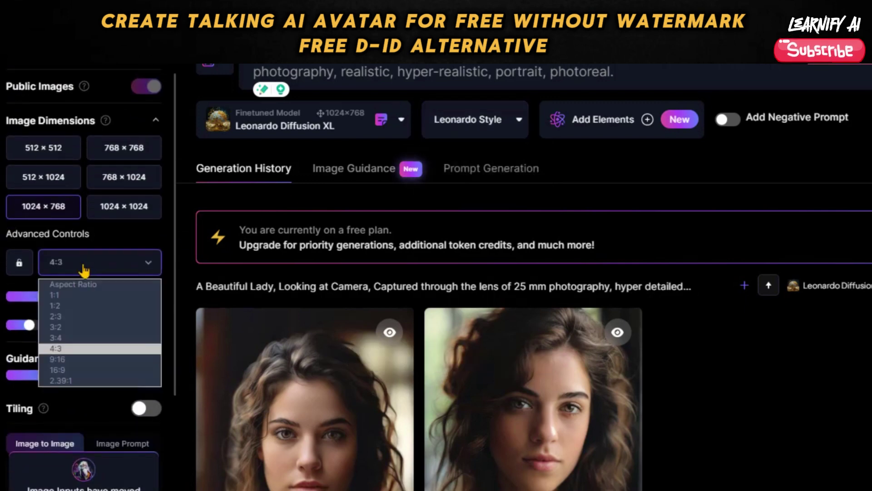
{"action": "left_click", "coordinate": [81, 362]}
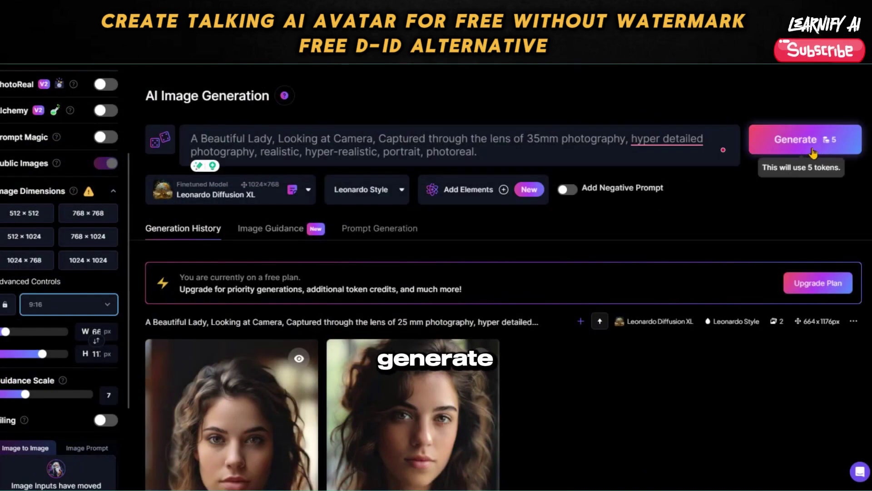
{"action": "left_click", "coordinate": [814, 151]}
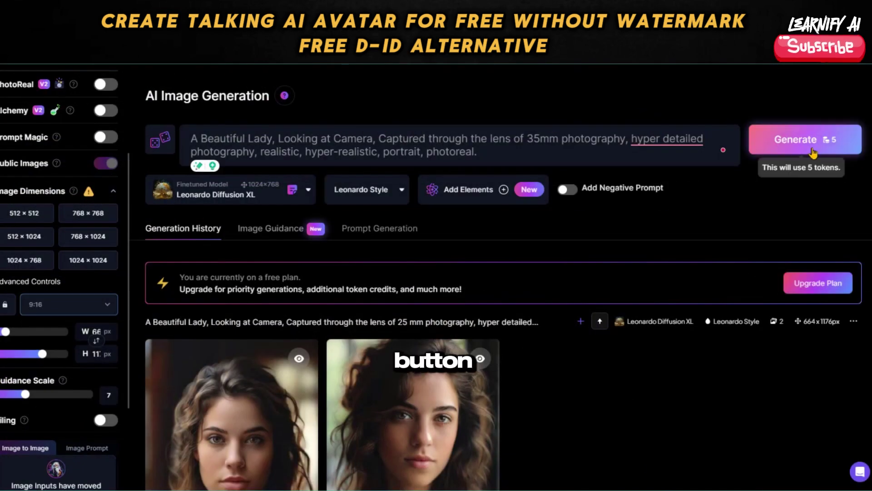
Step: Examine the generated portraits, going through them one by one in the enlarged image view
{"action": "scroll", "coordinate": [502, 277], "scroll_direction": "down", "scroll_amount": 5}
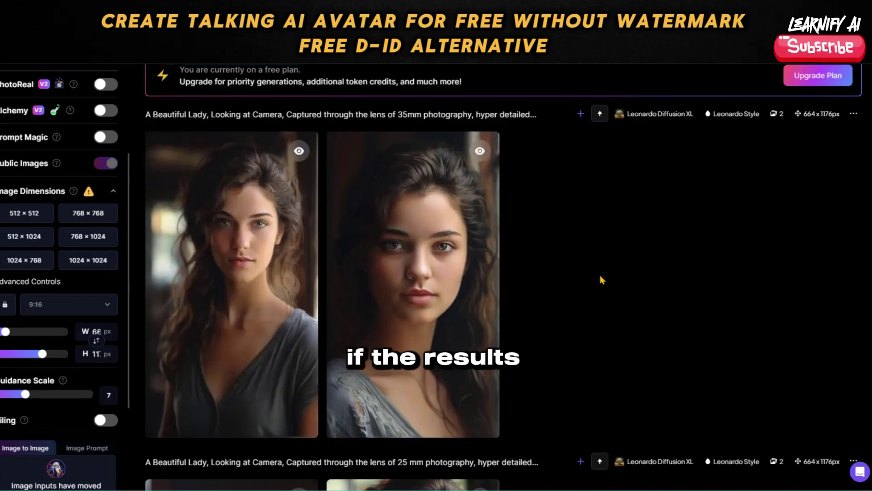
{"action": "scroll", "coordinate": [602, 280], "scroll_direction": "up", "scroll_amount": 5}
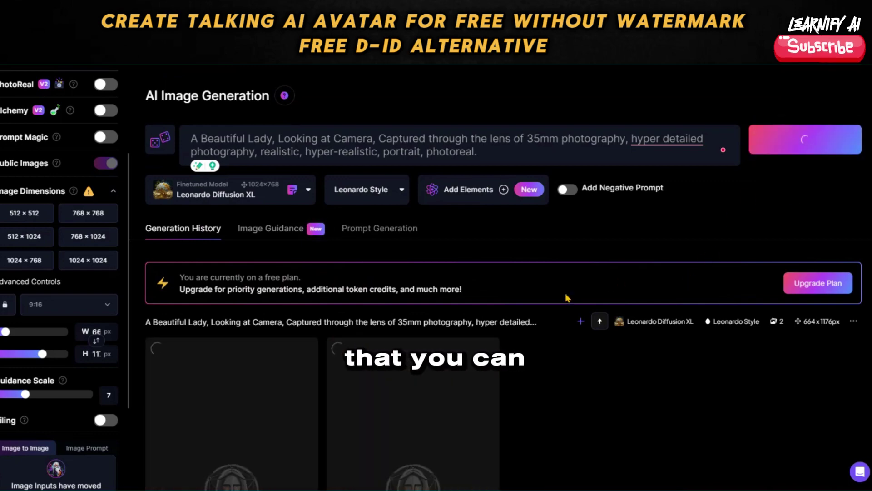
{"action": "scroll", "coordinate": [690, 279], "scroll_direction": "down", "scroll_amount": 3}
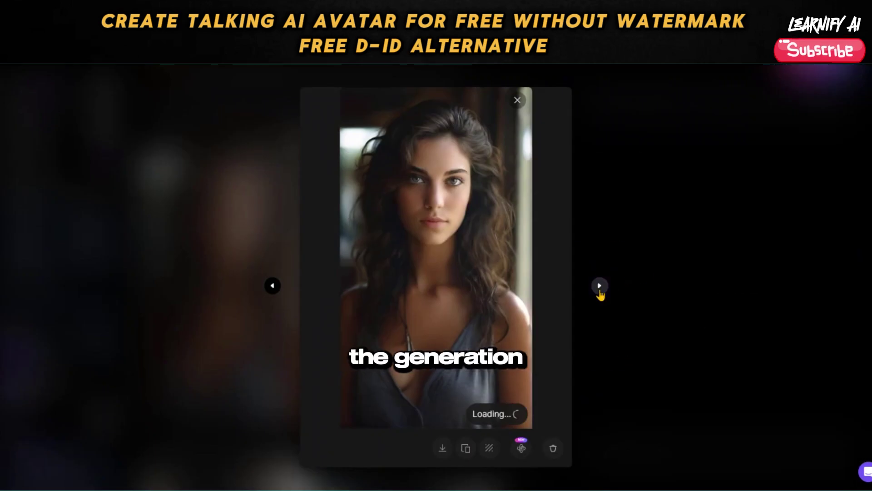
{"action": "left_click", "coordinate": [599, 291]}
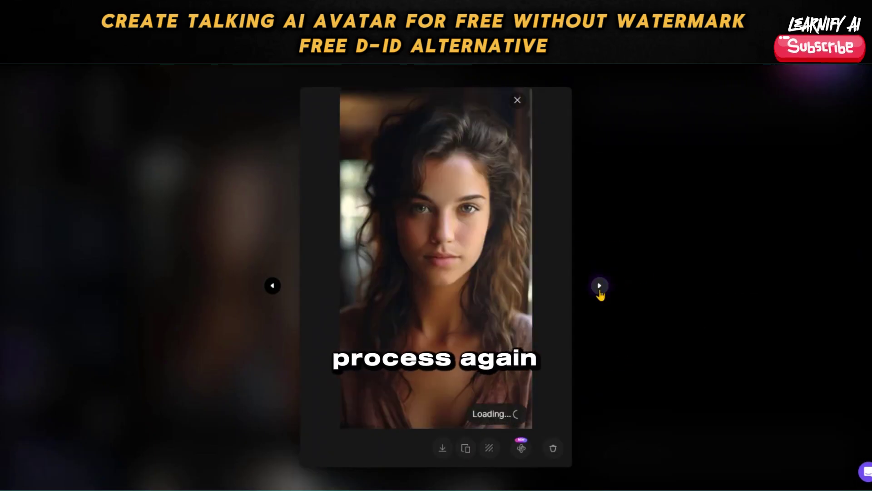
{"action": "left_click", "coordinate": [600, 290]}
{"action": "left_click", "coordinate": [598, 290]}
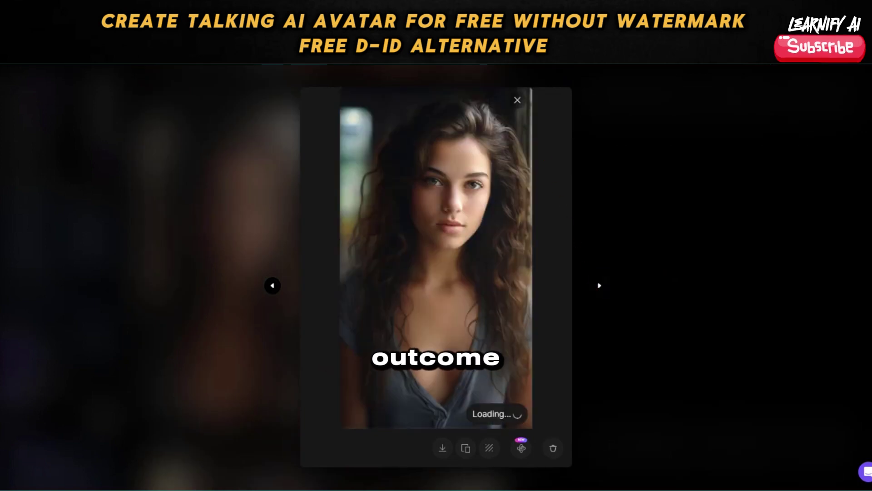
{"action": "left_click", "coordinate": [600, 286]}
{"action": "left_click", "coordinate": [600, 286]}
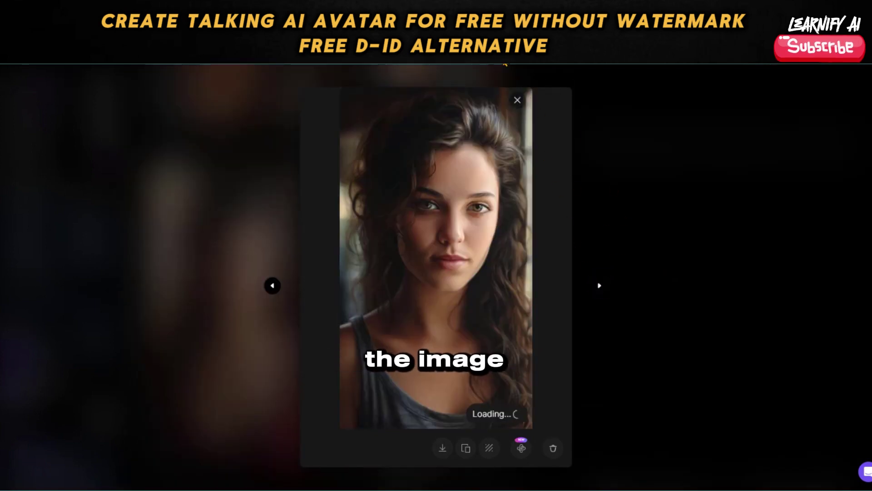
{"action": "left_click", "coordinate": [594, 278]}
{"action": "left_click", "coordinate": [600, 287]}
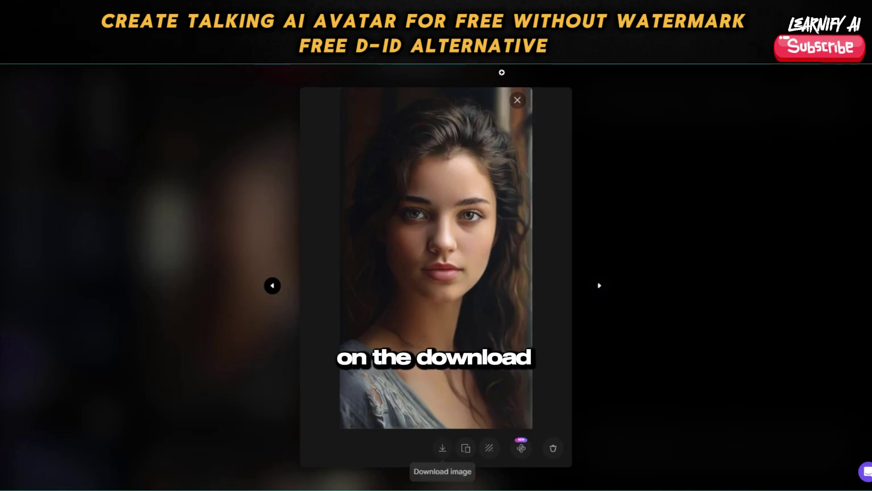
Step: Download the chosen portraits of the lady from the enlarged image view
{"action": "left_click", "coordinate": [442, 450]}
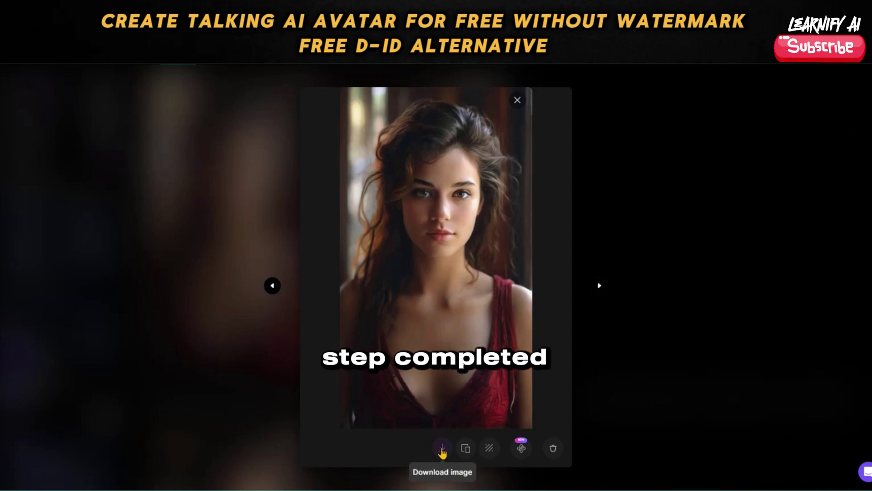
{"action": "left_click", "coordinate": [442, 450]}
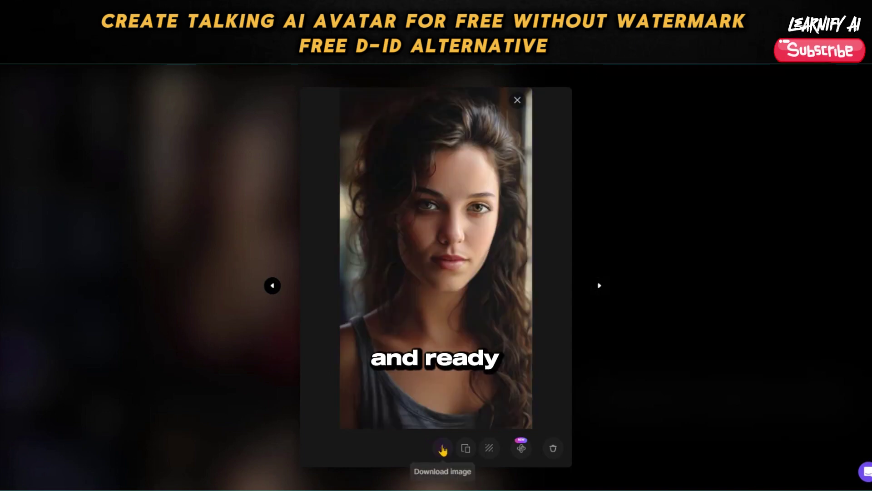
{"action": "left_click", "coordinate": [443, 450]}
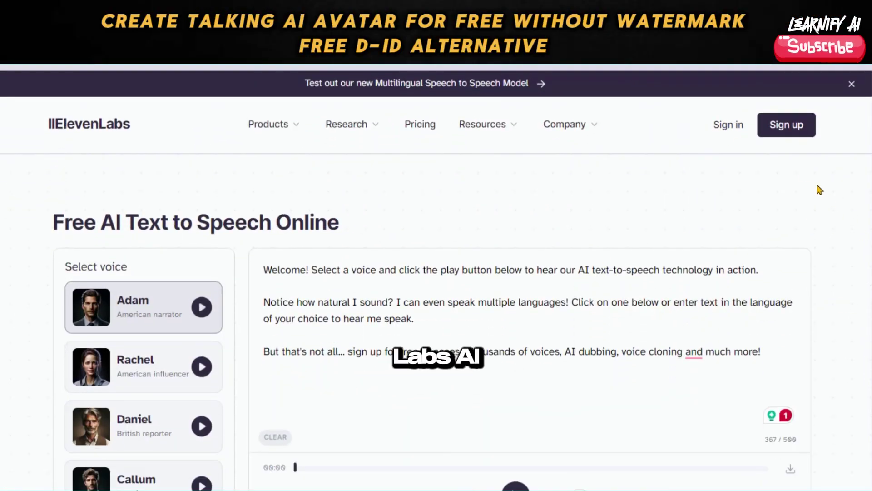
Step: Switch to ElevenLabs and sign in with the existing account
{"action": "left_click", "coordinate": [699, 119]}
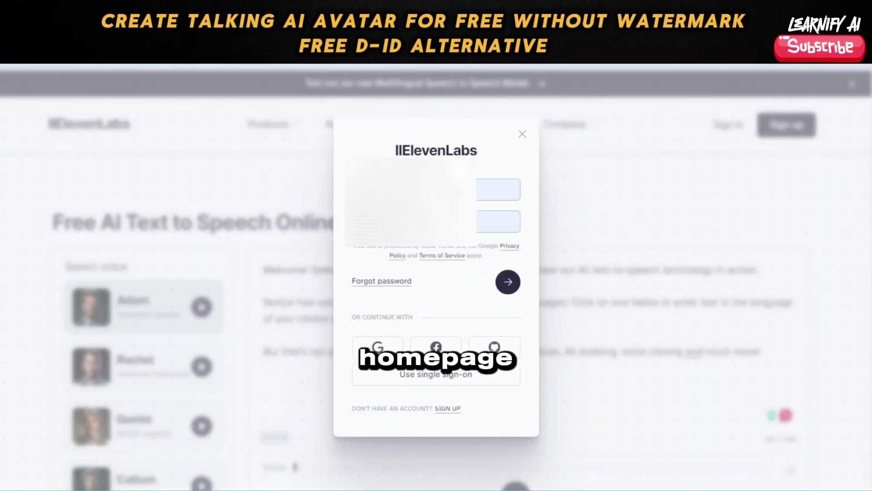
{"action": "left_click", "coordinate": [512, 284]}
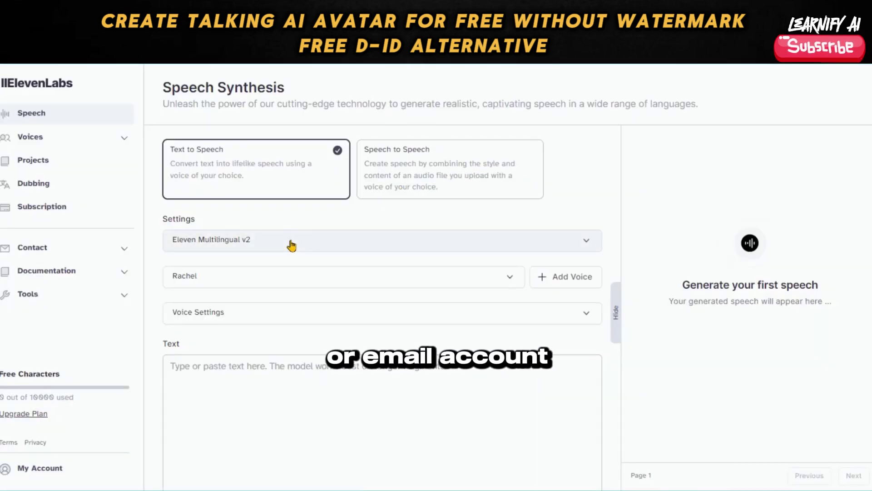
Step: Choose the Eleven Multilingual v2 model and the premade Glinda voice for text to speech
{"action": "left_click", "coordinate": [293, 244]}
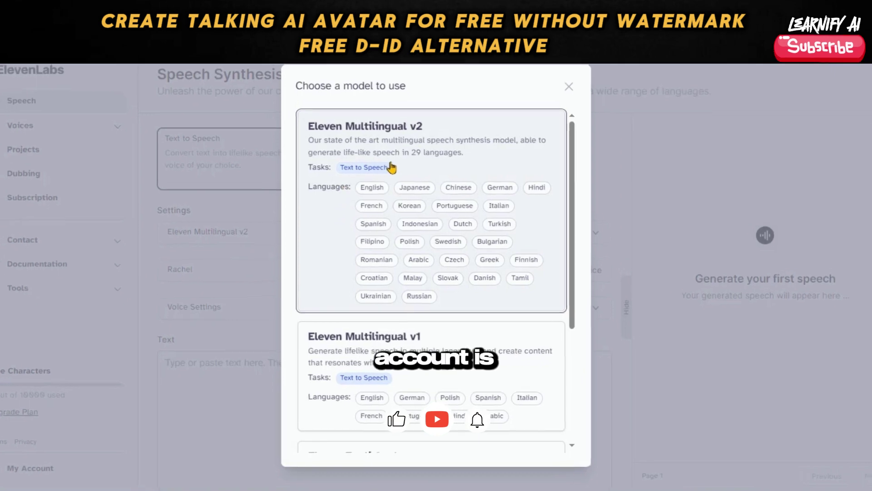
{"action": "left_click", "coordinate": [389, 177]}
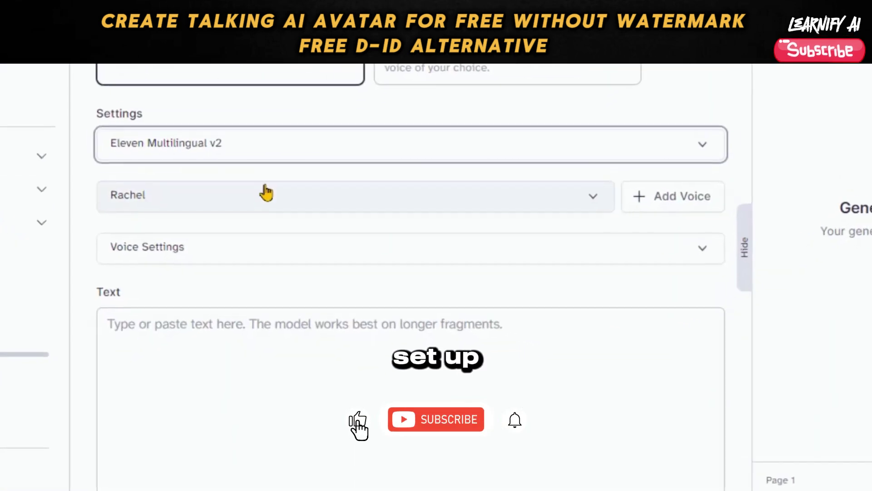
{"action": "left_click", "coordinate": [267, 193]}
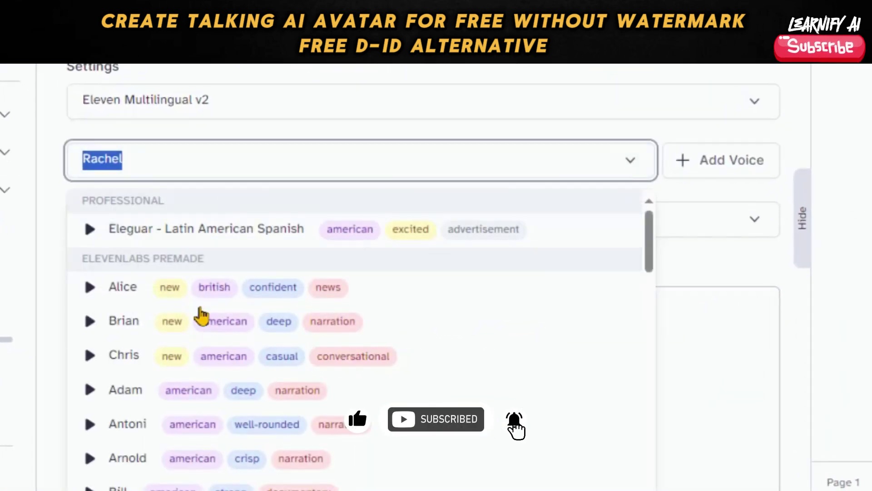
{"action": "scroll", "coordinate": [203, 346], "scroll_direction": "down", "scroll_amount": 5}
{"action": "scroll", "coordinate": [174, 430], "scroll_direction": "down", "scroll_amount": 10}
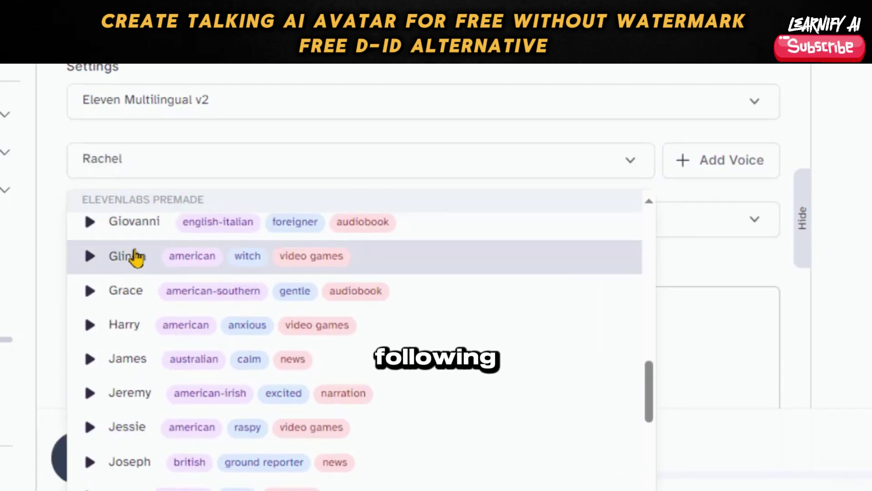
{"action": "left_click", "coordinate": [123, 268]}
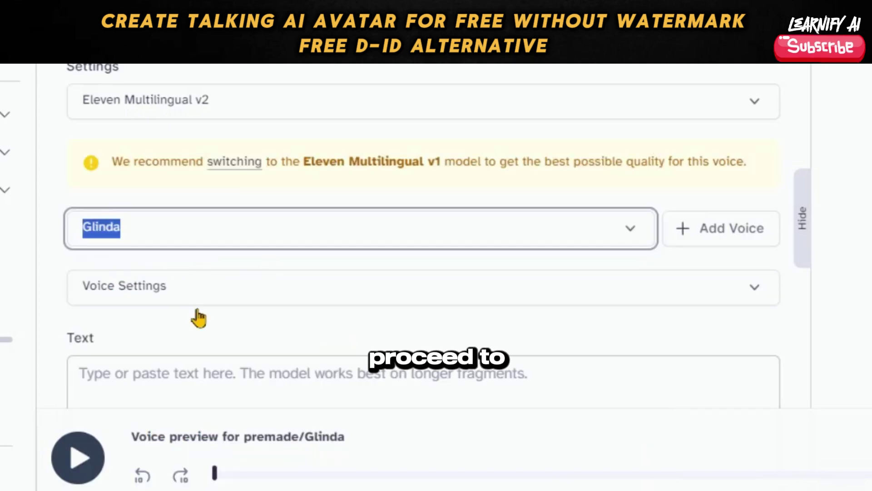
Step: In the voice settings, raise Stability slightly above the middle and Clarity + Similarity to about three quarters
{"action": "scroll", "coordinate": [430, 323], "scroll_direction": "down", "scroll_amount": 5}
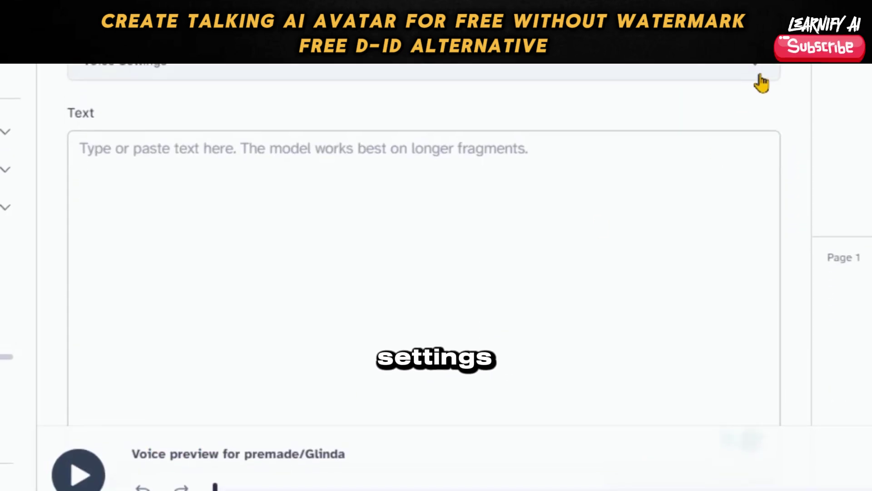
{"action": "left_click", "coordinate": [757, 92]}
{"action": "mouse_move", "coordinate": [498, 165]}
{"action": "left_click_drag", "start_coordinate": [498, 164], "coordinate": [522, 165]}
{"action": "left_click_drag", "start_coordinate": [633, 210], "coordinate": [644, 209]}
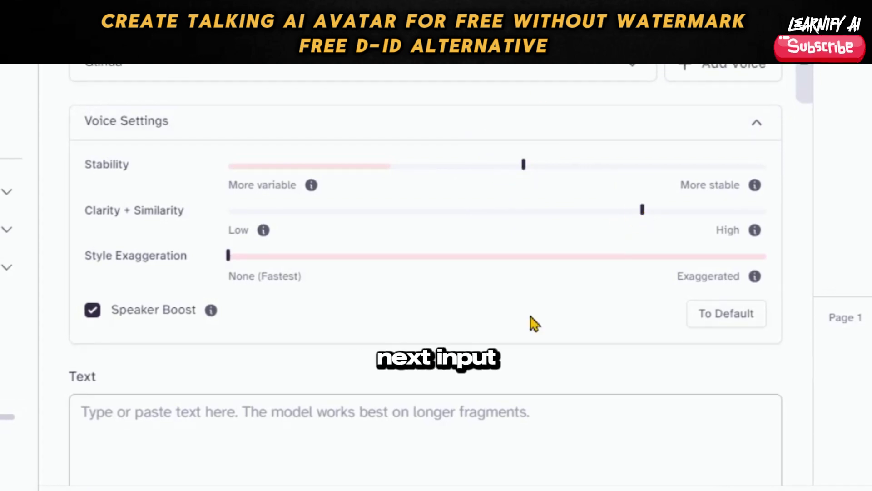
Step: Enter the script starting "Photos of talking heads are currently trending on social media" and ending "creating talking photos.", and generate the speech
{"action": "scroll", "coordinate": [532, 323], "scroll_direction": "down", "scroll_amount": 5}
{"action": "left_click", "coordinate": [387, 236]}
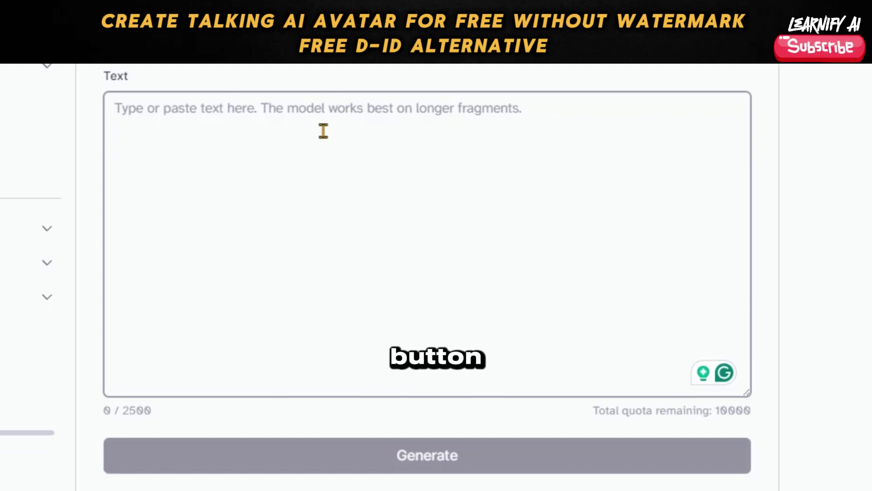
{"action": "type", "text": "Photos of talking heads are currently trending on social media, with many creators utilizing them to increase their visibility. D-ID Studio is among the top generators for creating talking photos."}
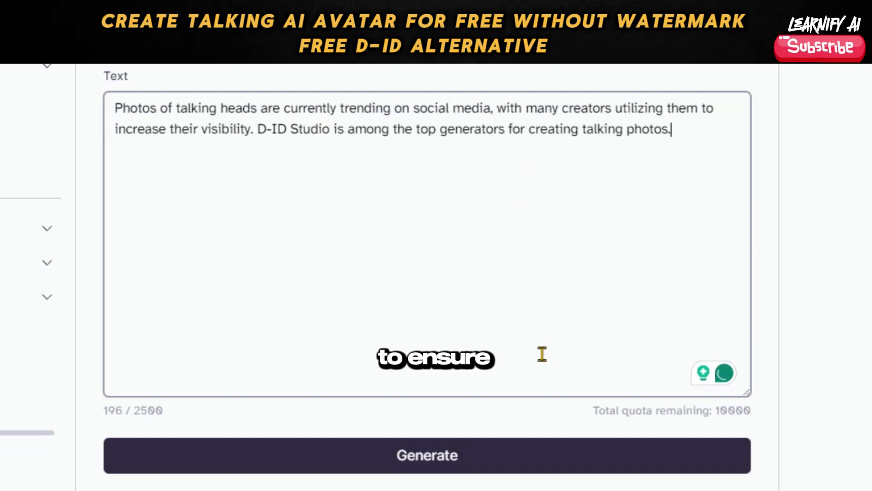
{"action": "left_click", "coordinate": [419, 464]}
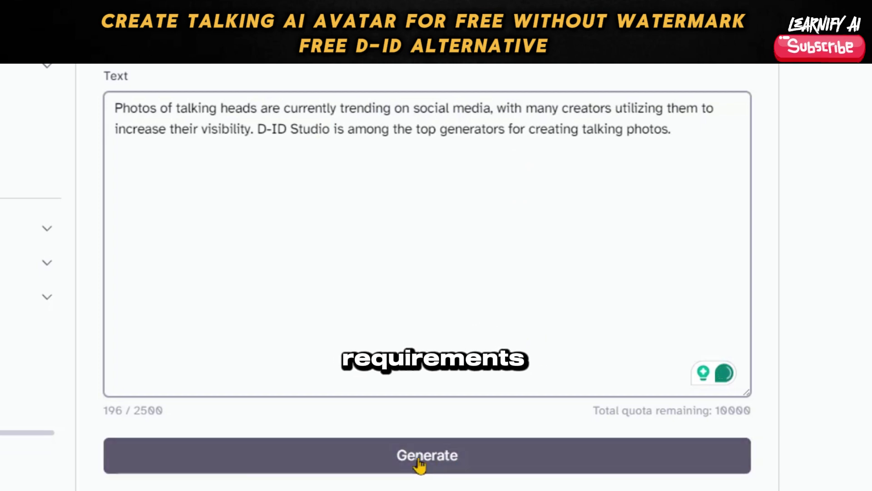
{"action": "left_click", "coordinate": [535, 383]}
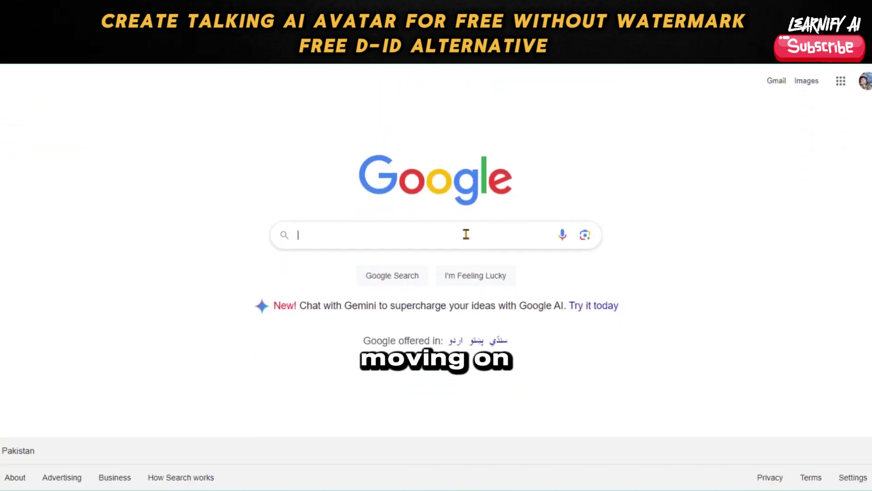
Step: Search Google for "tok king head" to find the talking avatar generator
{"action": "left_click", "coordinate": [466, 233]}
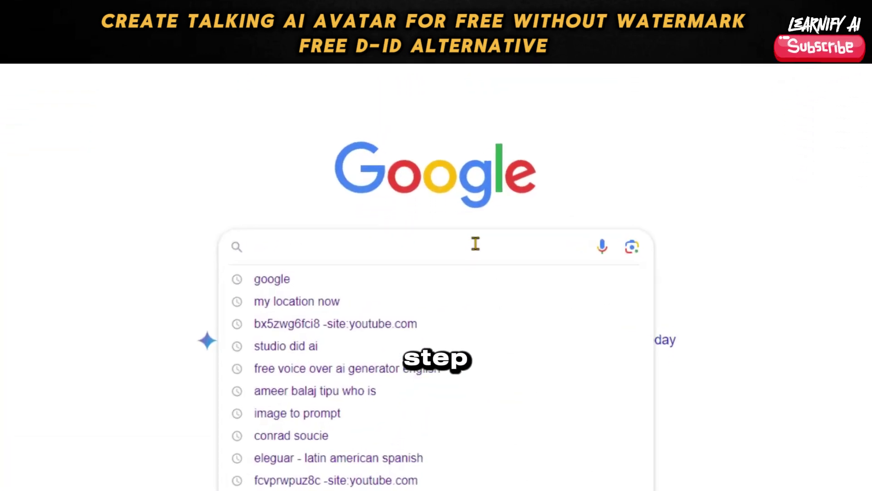
{"action": "type", "text": "tok"}
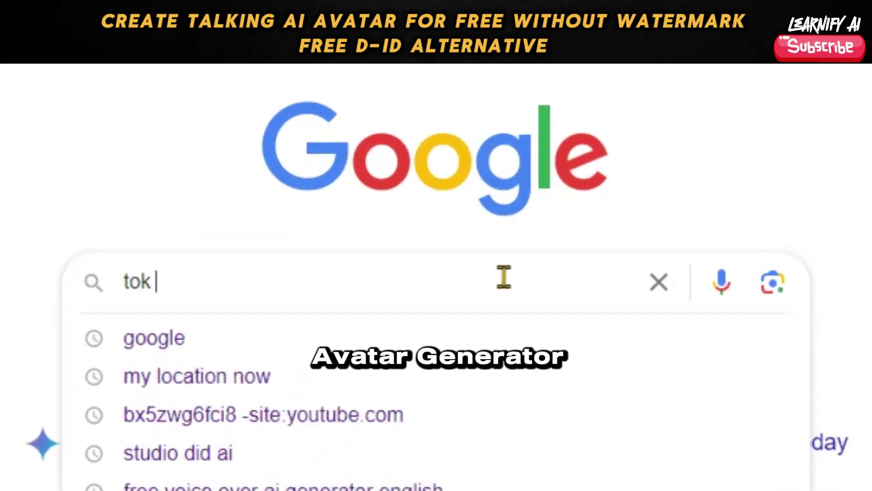
{"action": "type", "text": " king head"}
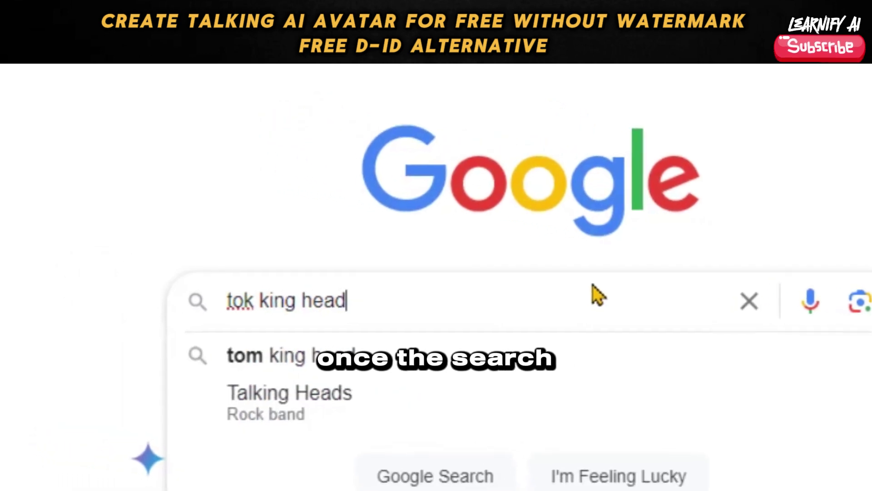
{"action": "key", "text": "Return"}
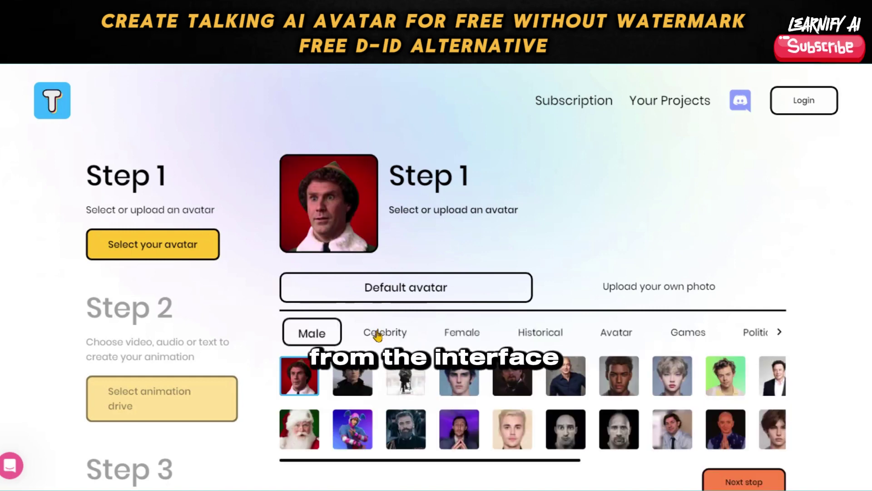
Step: Browse the default avatars in the Celebrity, Female, Historical, Avatar, Games, Politician and Singer categories
{"action": "left_click", "coordinate": [378, 336]}
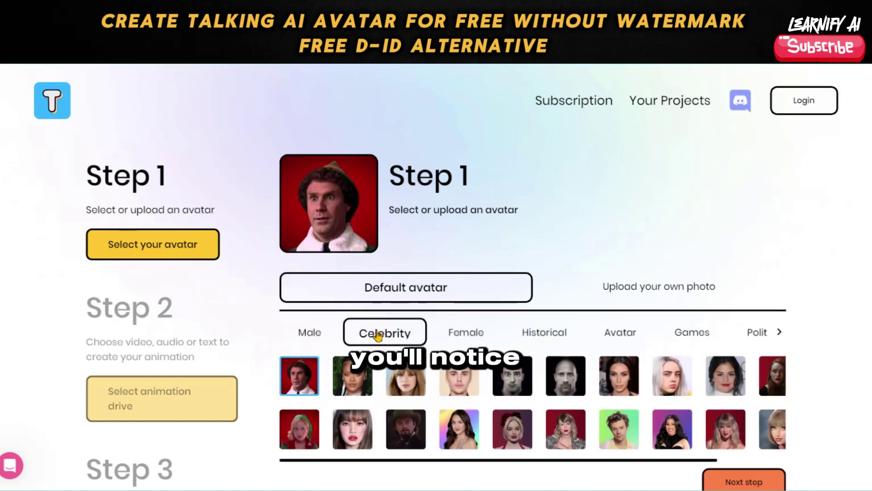
{"action": "left_click", "coordinate": [468, 336]}
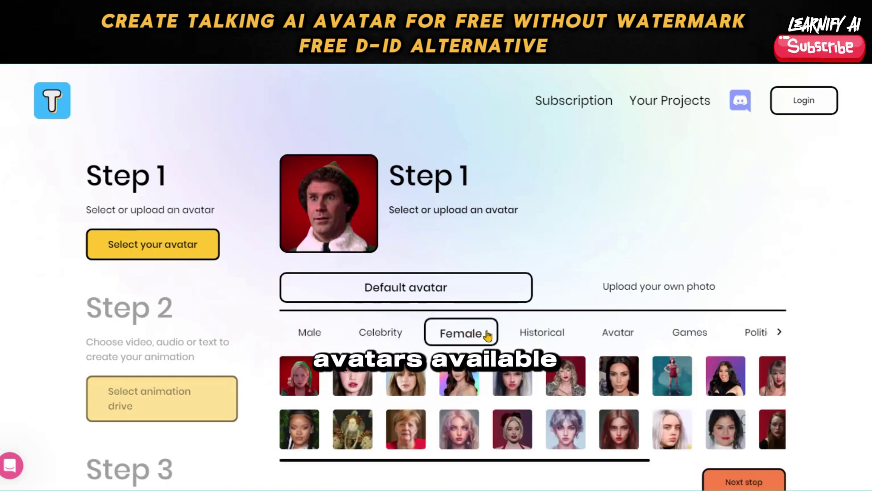
{"action": "left_click", "coordinate": [543, 334]}
{"action": "left_click", "coordinate": [622, 339]}
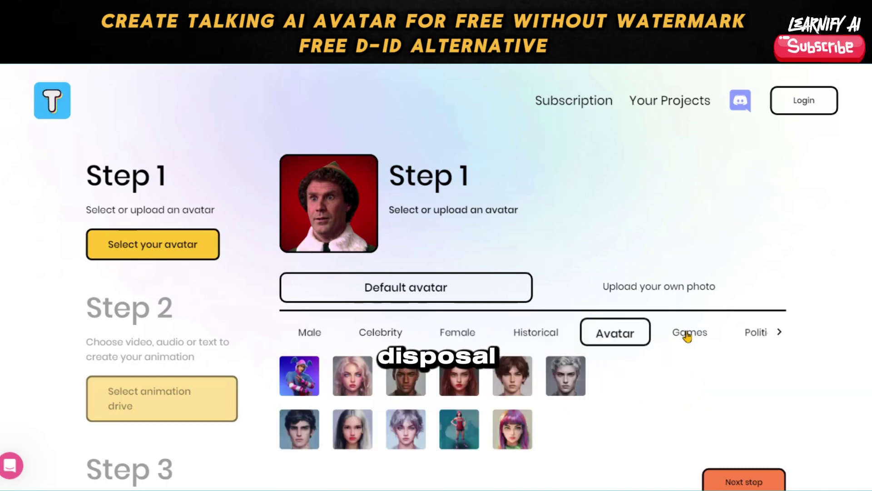
{"action": "left_click", "coordinate": [697, 337]}
{"action": "left_click", "coordinate": [760, 336]}
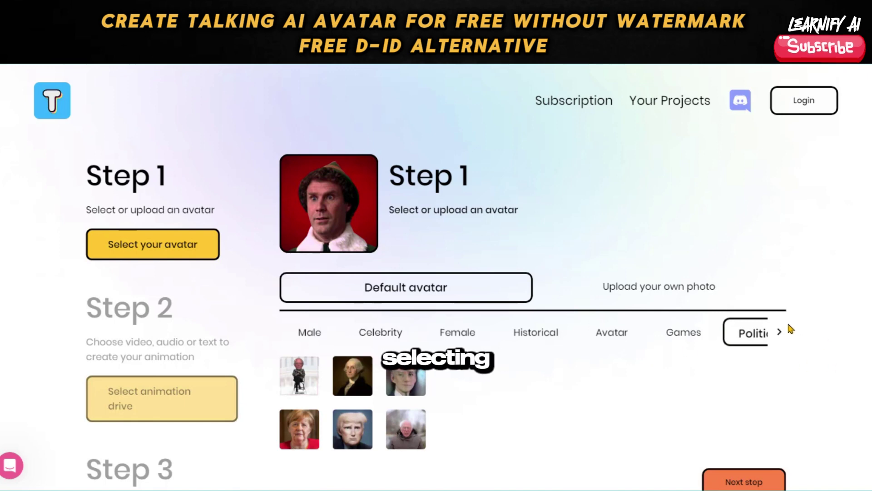
{"action": "left_click", "coordinate": [780, 335]}
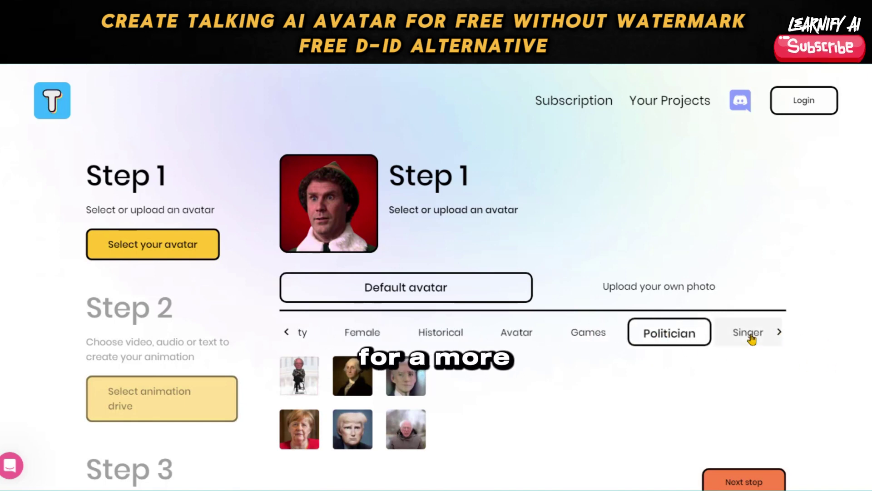
{"action": "left_click", "coordinate": [750, 335]}
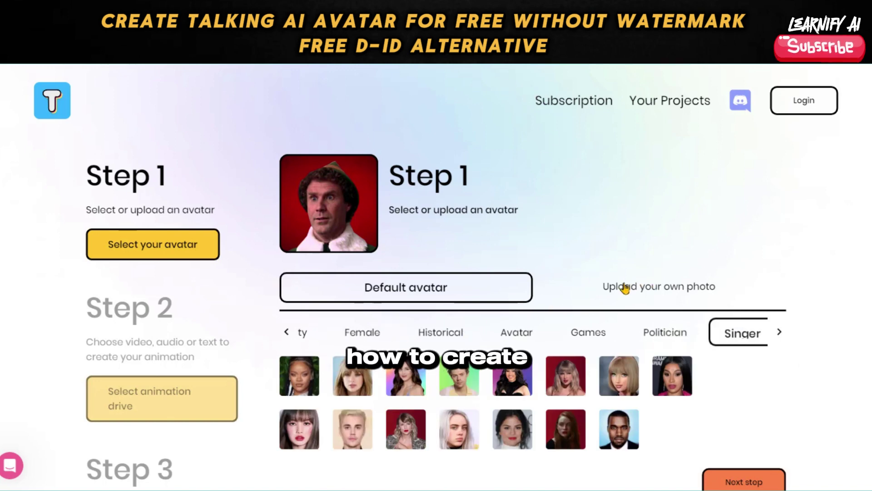
Step: Upload the portrait of the woman in the red dress as the avatar and proceed to the animation step
{"action": "left_click", "coordinate": [652, 291]}
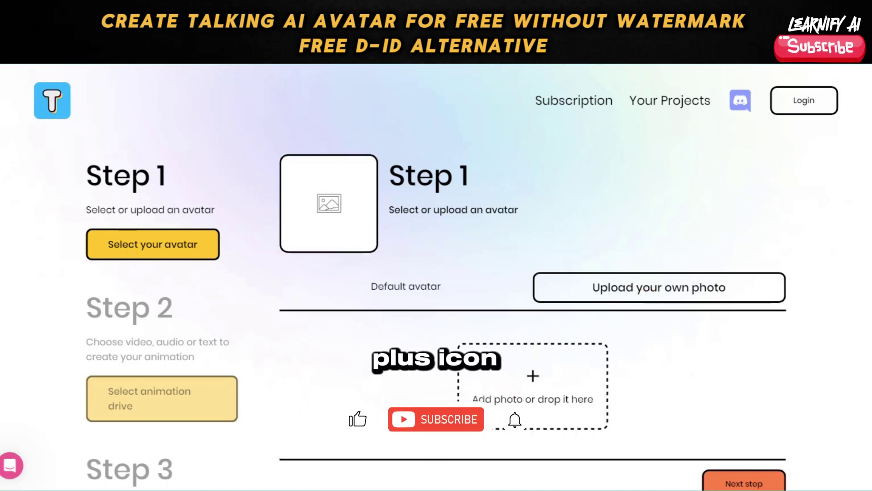
{"action": "left_click", "coordinate": [530, 376]}
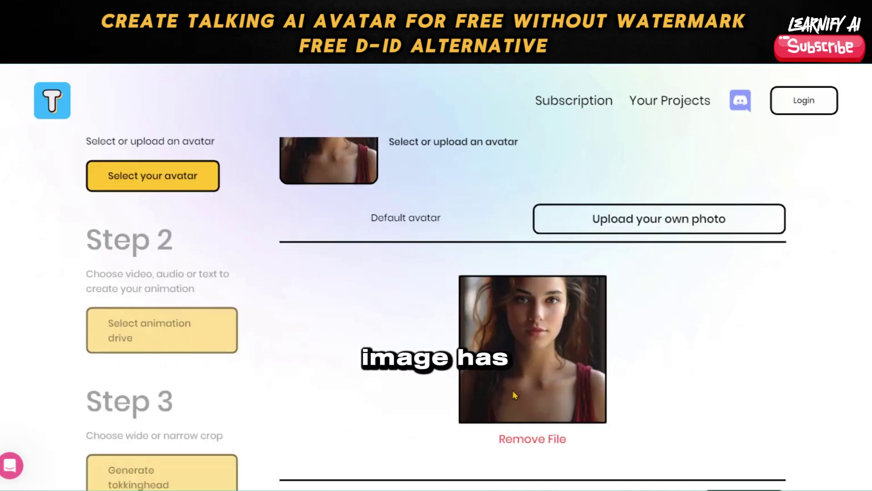
{"action": "scroll", "coordinate": [422, 334], "scroll_direction": "down", "scroll_amount": 1}
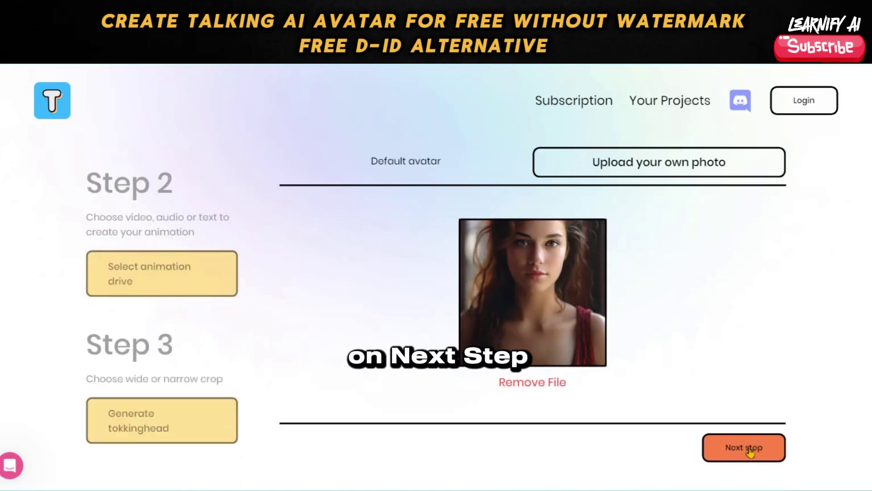
{"action": "left_click", "coordinate": [721, 454]}
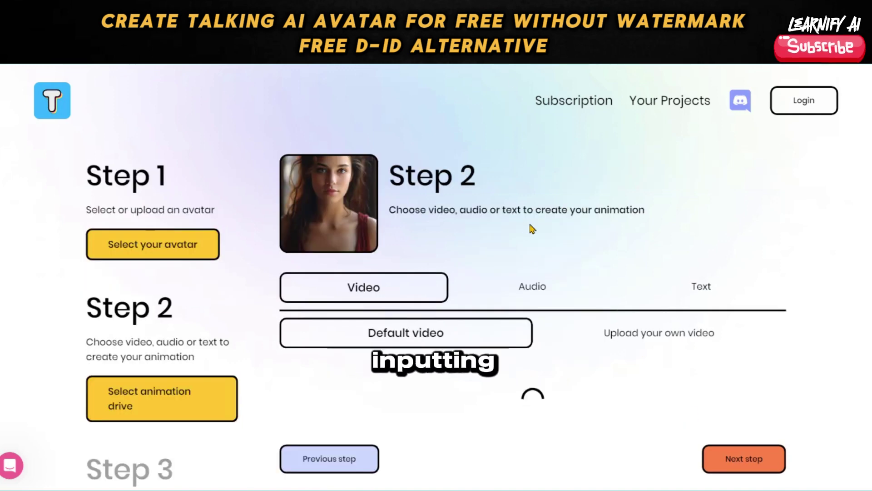
Step: Look through the video, audio and text options for driving the avatar's animation
{"action": "scroll", "coordinate": [409, 159], "scroll_direction": "down", "scroll_amount": 2}
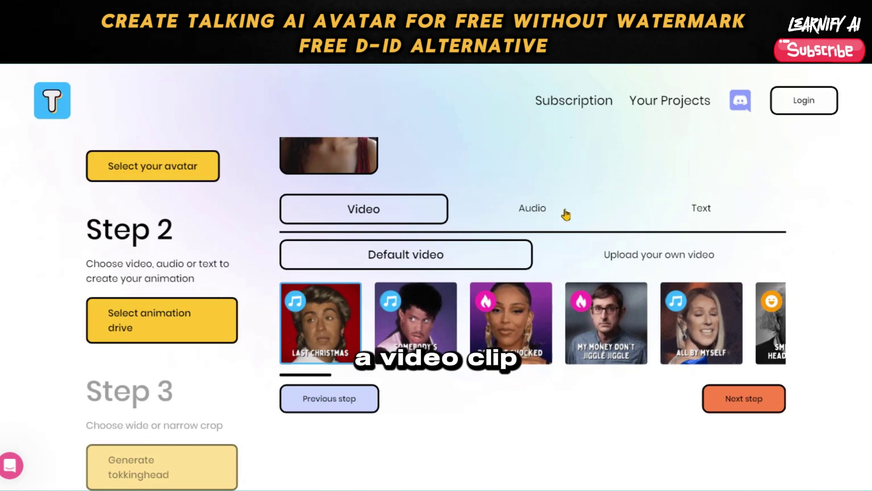
{"action": "left_click", "coordinate": [541, 211]}
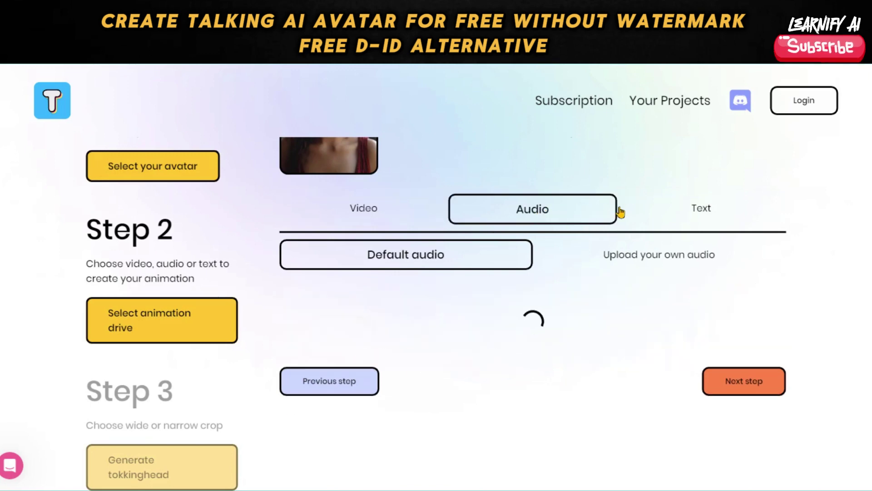
{"action": "left_click", "coordinate": [711, 211]}
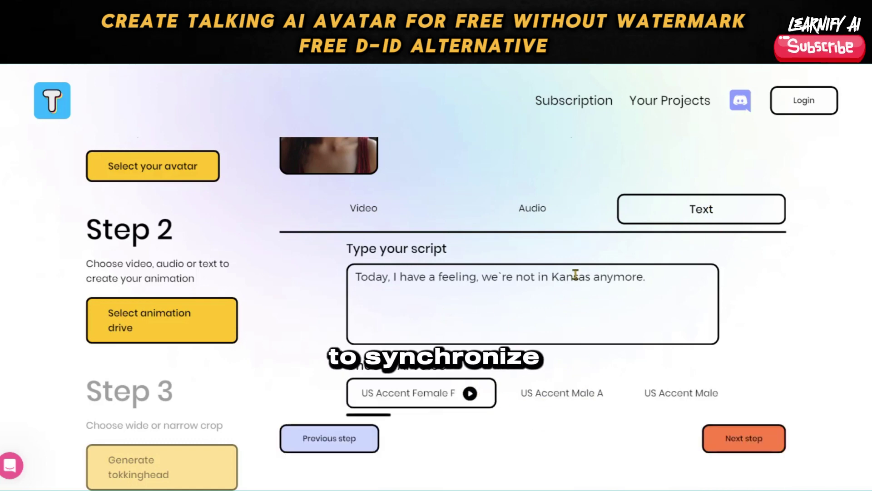
Step: Try to add an own mp3 file as the audio that drives the animation
{"action": "left_click", "coordinate": [524, 214]}
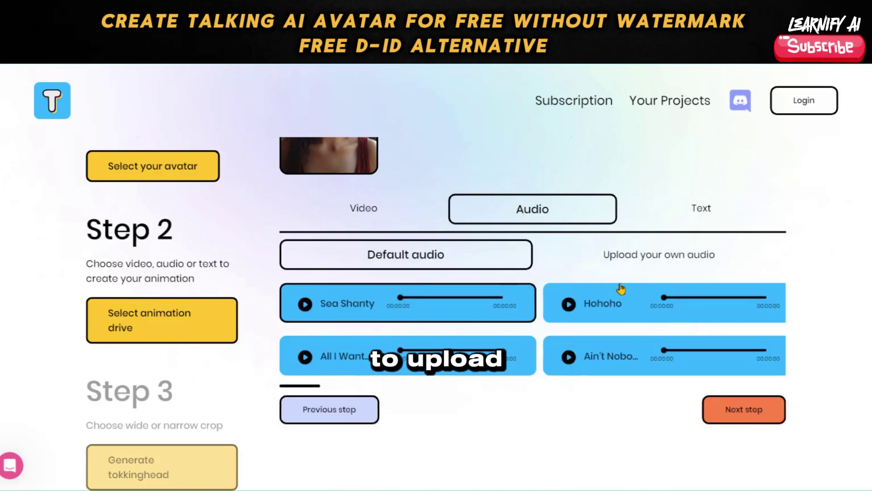
{"action": "left_click", "coordinate": [662, 255]}
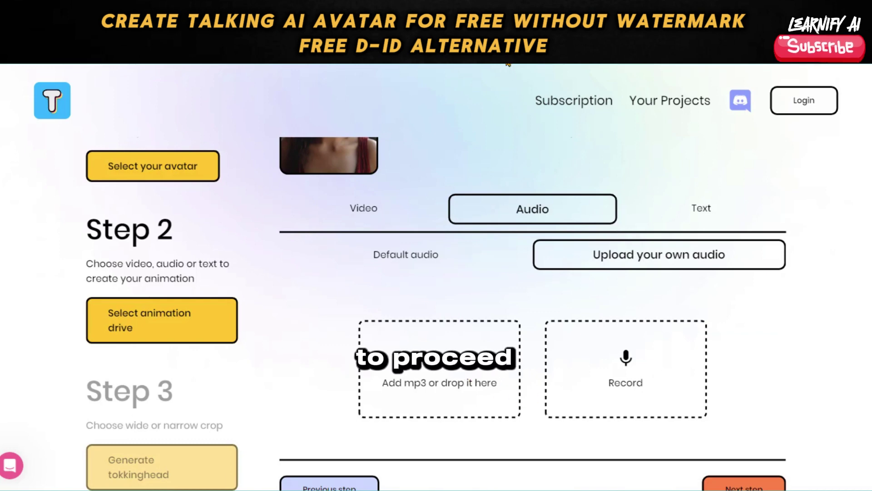
{"action": "left_click", "coordinate": [420, 381]}
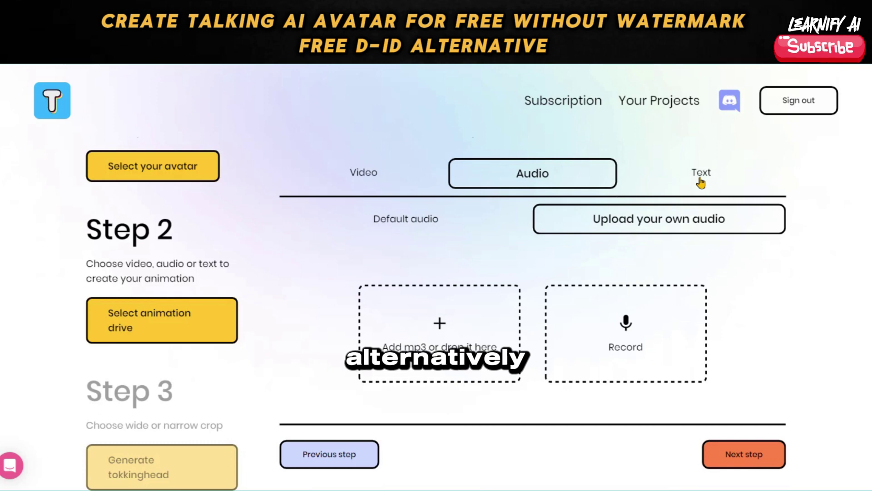
Step: Drive the animation by text and enter the script starting "Photos of talking heads are currently trending on social media"
{"action": "left_click", "coordinate": [701, 178]}
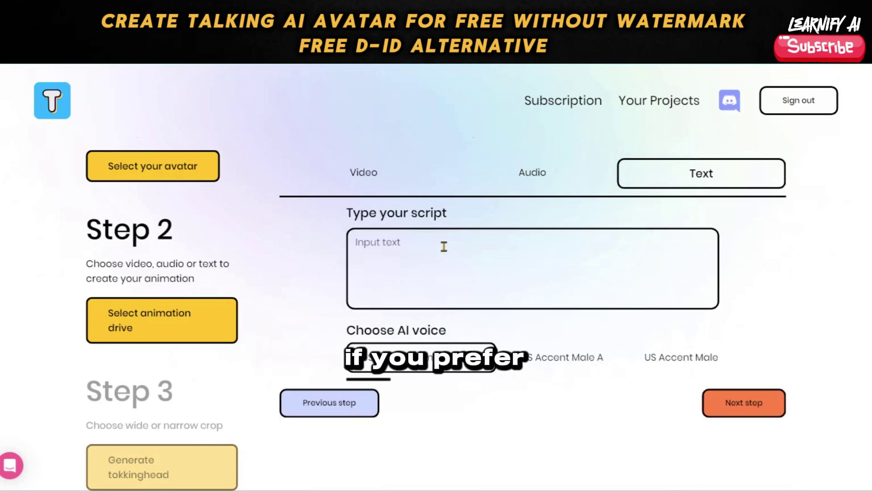
{"action": "left_click", "coordinate": [391, 253]}
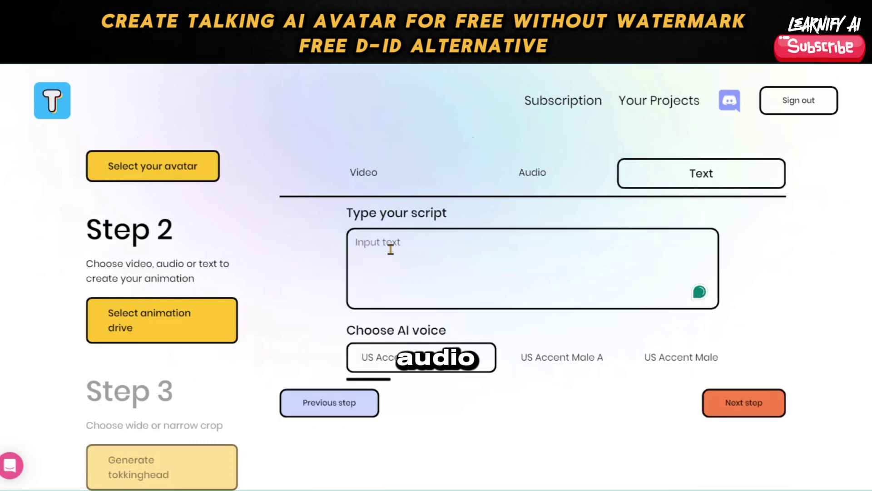
{"action": "type", "text": "Photos of talking heads are currently trending on social media, with many creators utilizing them to increase their visibility. D-ID Studio is among the top generators for creating talking photos."}
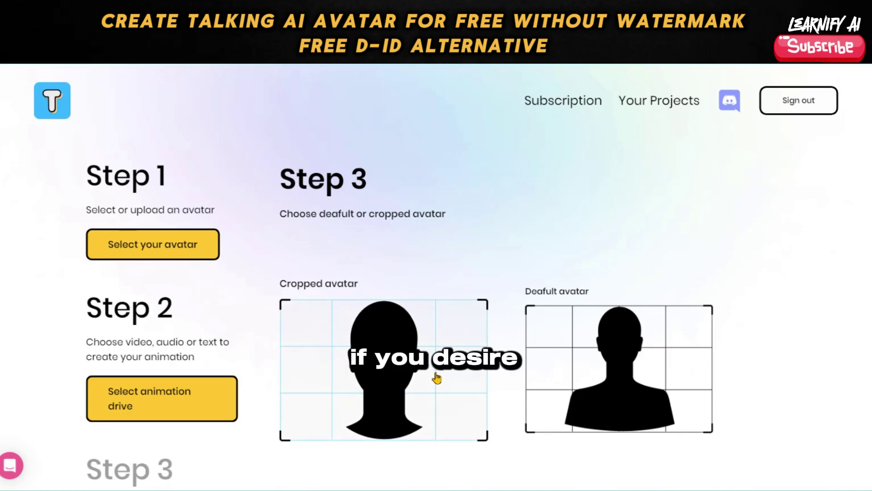
Step: Choose the default avatar framing instead of the cropped one and generate the Tokkinghead video
{"action": "left_click", "coordinate": [619, 362]}
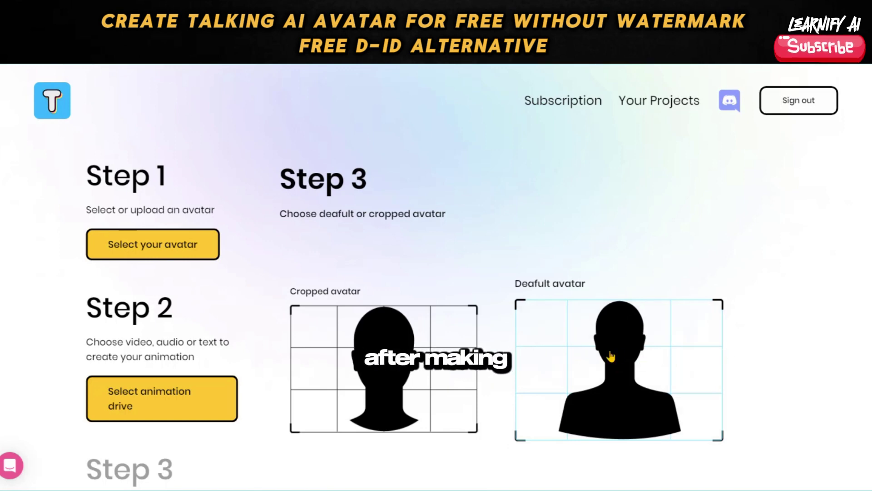
{"action": "scroll", "coordinate": [769, 376], "scroll_direction": "down", "scroll_amount": 2}
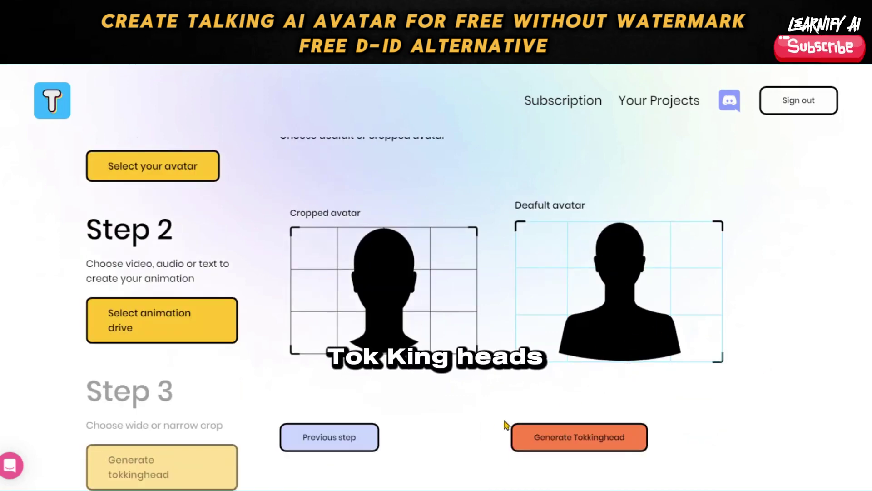
{"action": "left_click", "coordinate": [558, 438]}
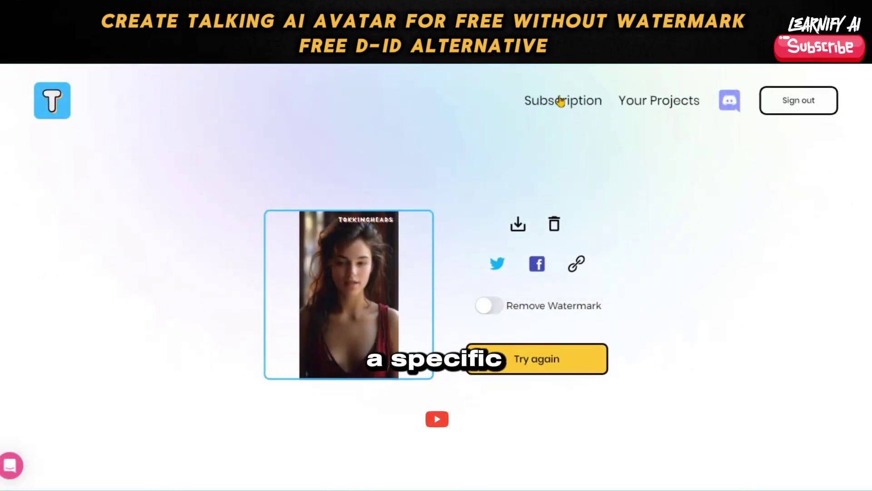
Step: Review the subscription tiers for downloads without watermark, and close the overview
{"action": "left_click", "coordinate": [561, 100]}
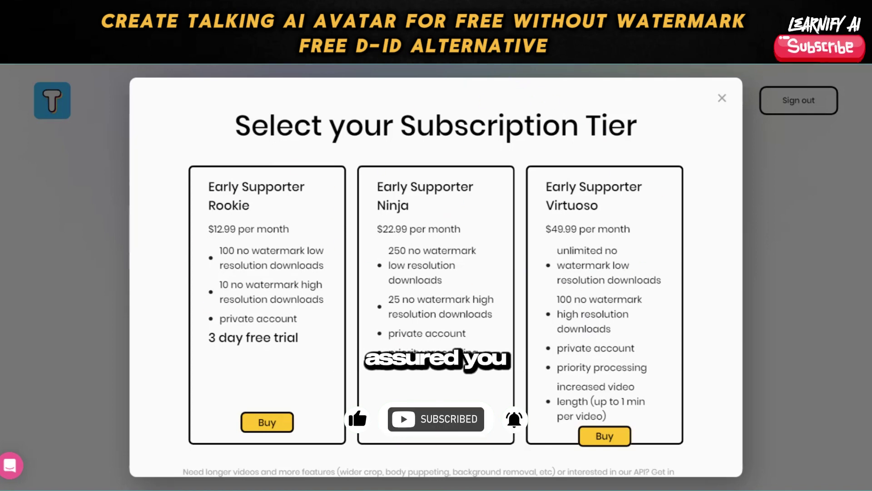
{"action": "left_click", "coordinate": [720, 101]}
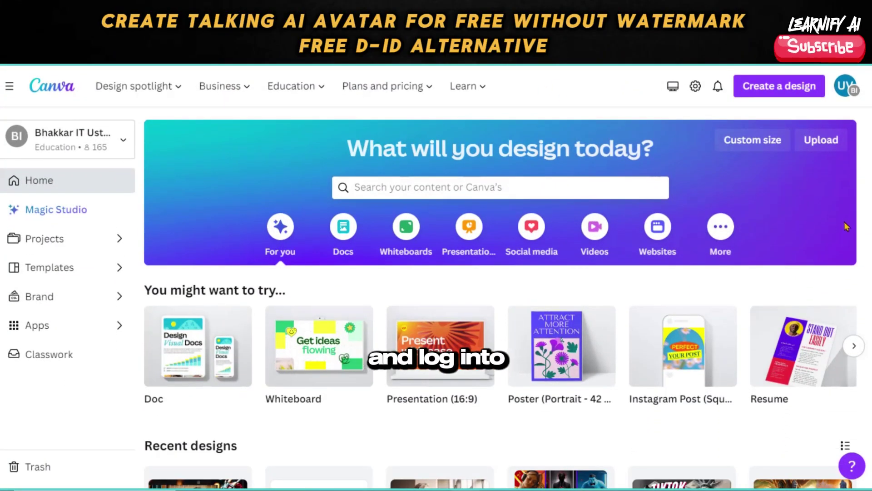
Step: In Canva, create a new custom-size design 1080 px wide and 1920 px high
{"action": "left_click", "coordinate": [747, 146]}
{"action": "left_click", "coordinate": [636, 188]}
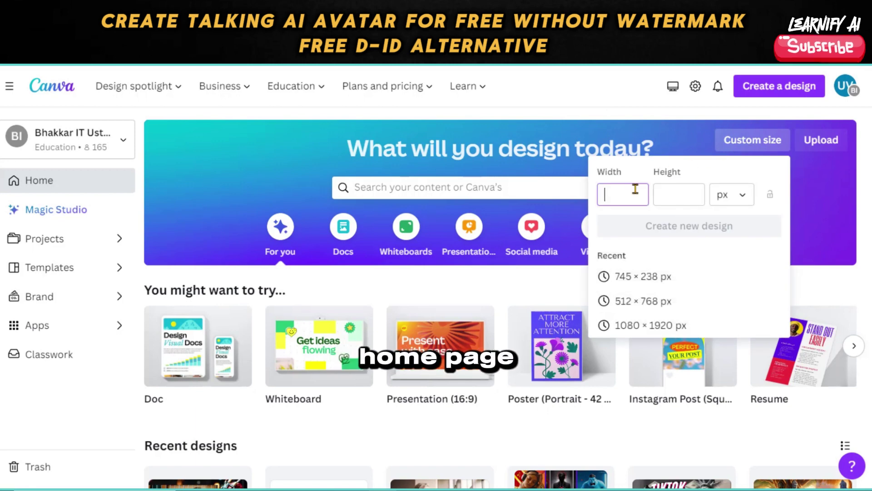
{"action": "type", "text": "1080"}
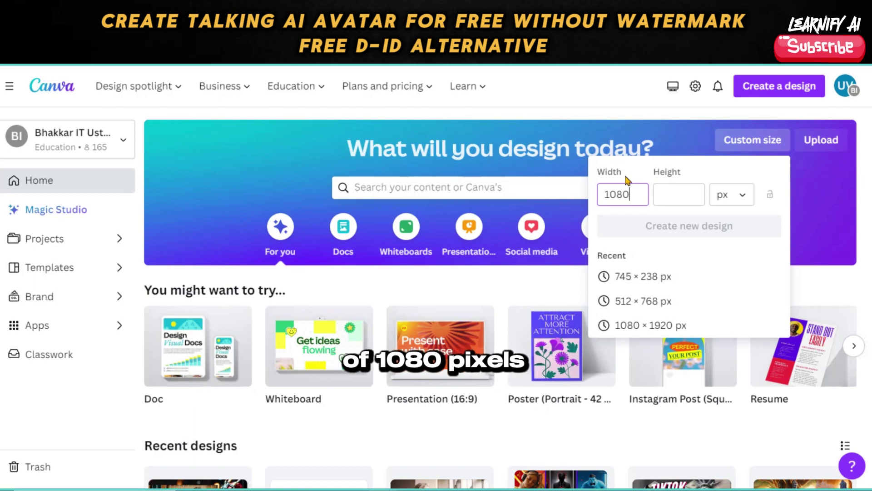
{"action": "left_click", "coordinate": [660, 191]}
{"action": "type", "text": "1"}
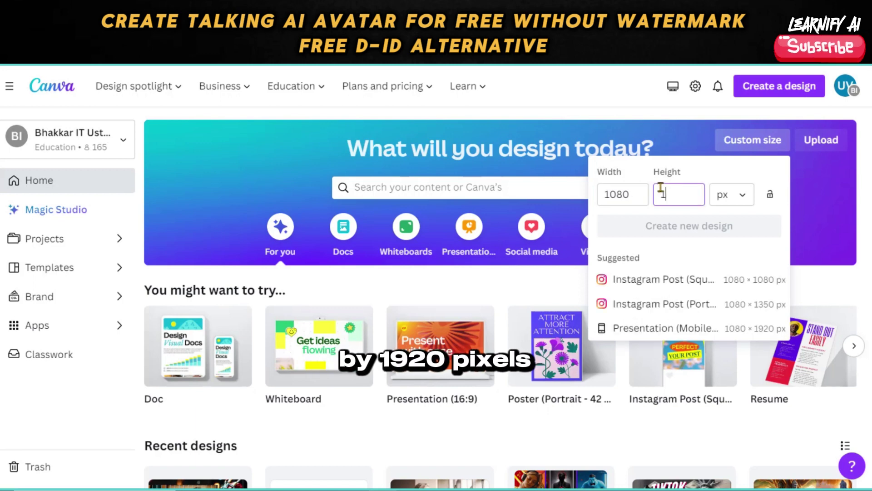
{"action": "type", "text": "920"}
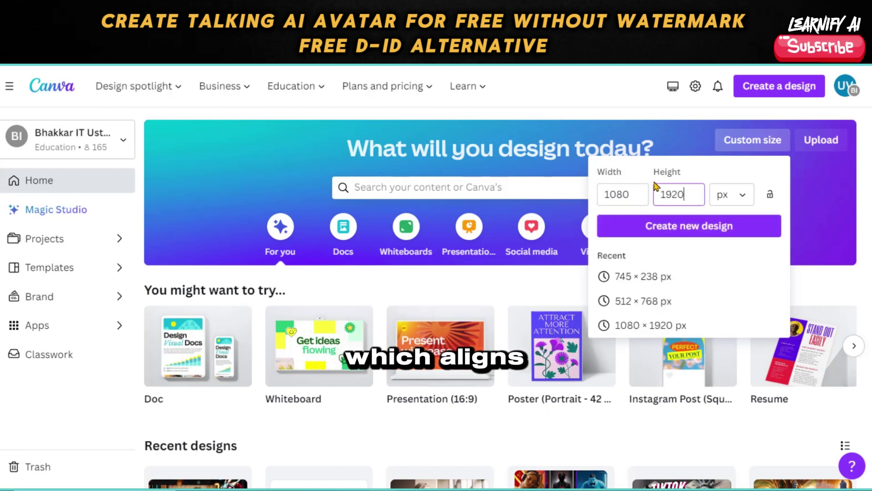
{"action": "left_click", "coordinate": [627, 226]}
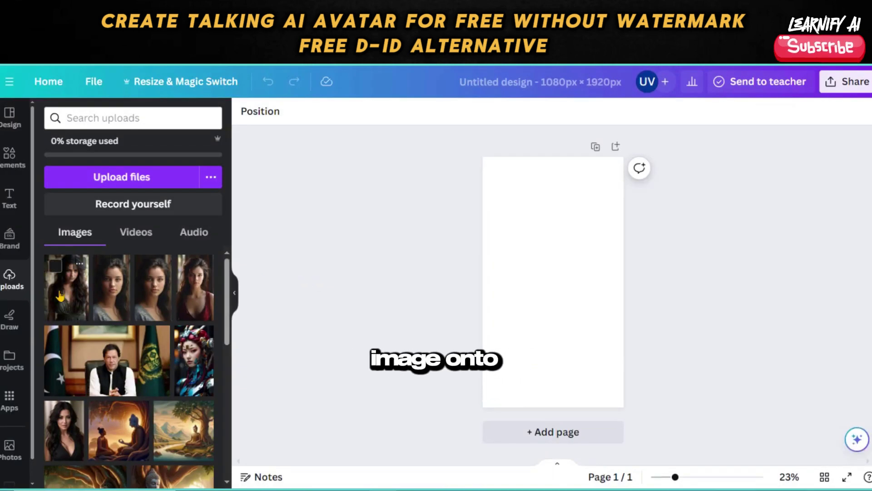
Step: Add the uploaded portrait of the long-haired woman in the green dress, align it to the page's bottom-left corner and enlarge it to about 1,044 × 1,566
{"action": "left_click", "coordinate": [103, 296]}
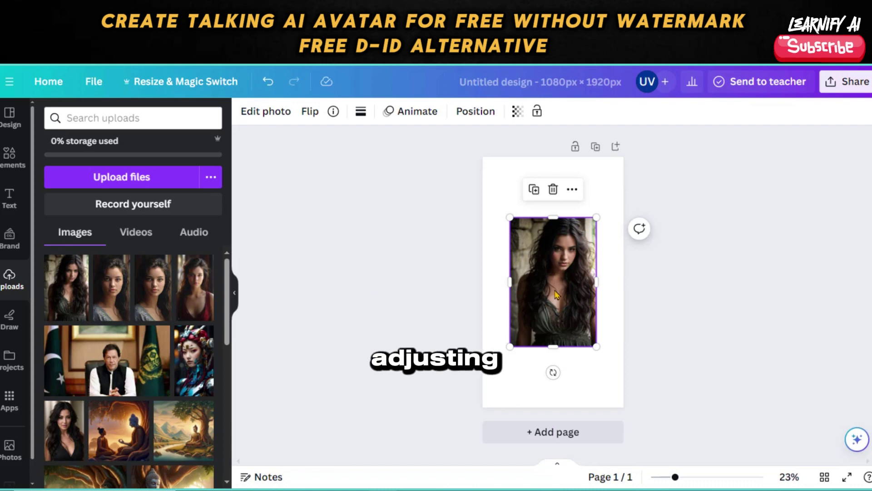
{"action": "left_click_drag", "start_coordinate": [557, 295], "coordinate": [524, 347]}
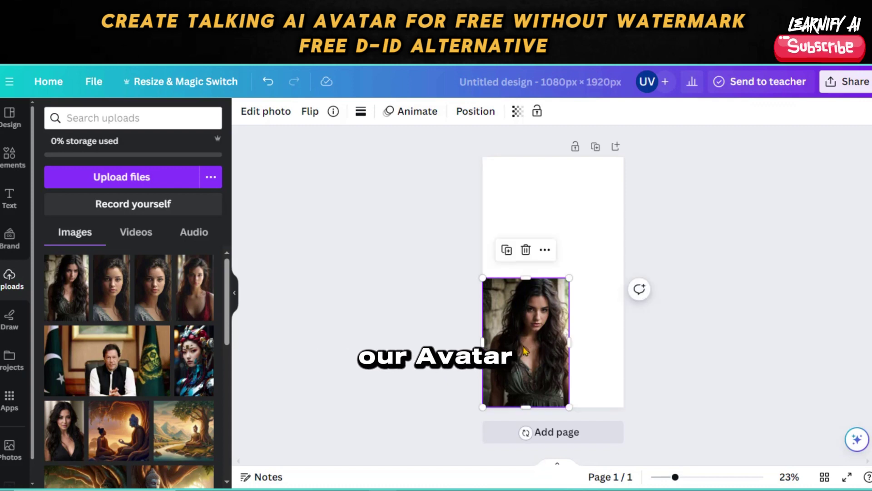
{"action": "left_click_drag", "start_coordinate": [568, 276], "coordinate": [600, 204]}
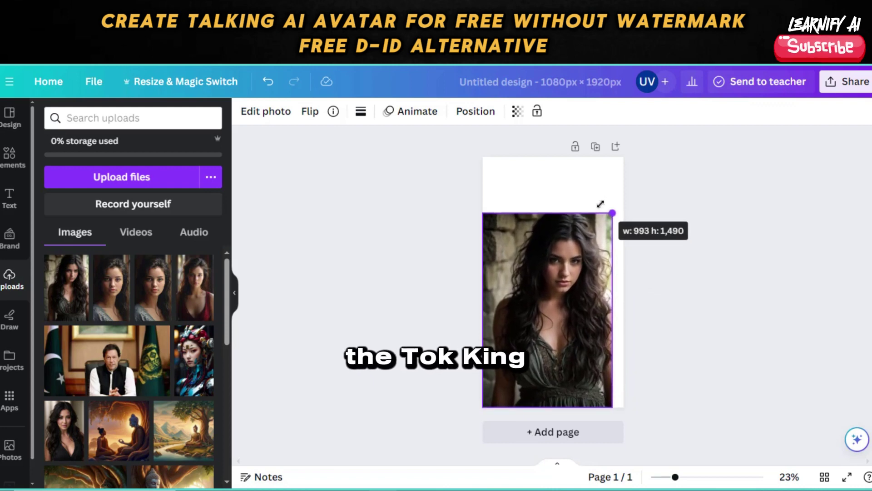
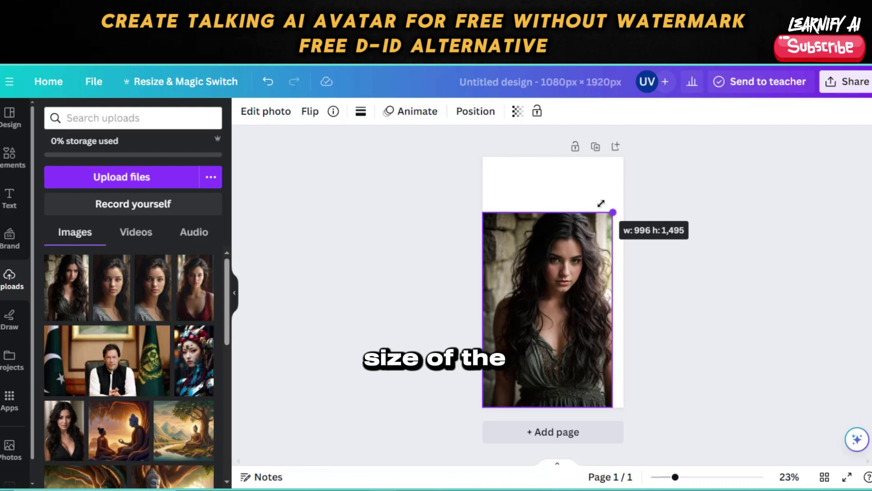
{"action": "left_click_drag", "start_coordinate": [601, 203], "coordinate": [608, 194]}
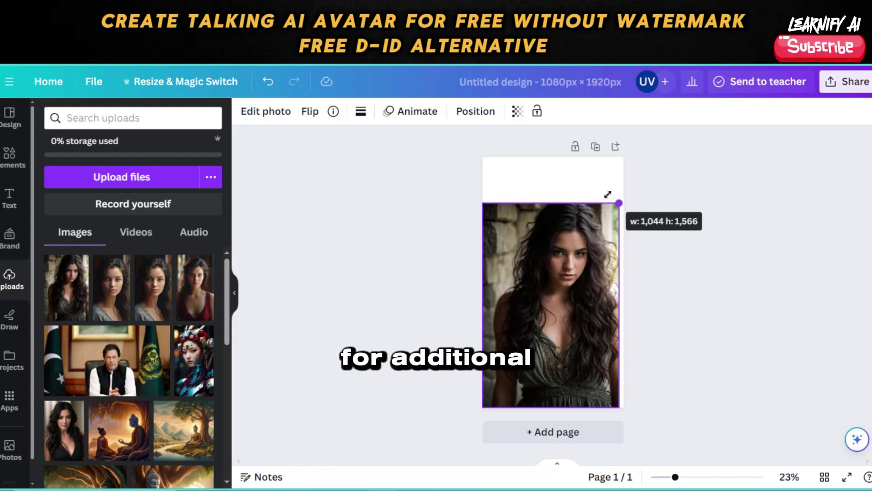
{"action": "left_click_drag", "start_coordinate": [608, 195], "coordinate": [608, 195]}
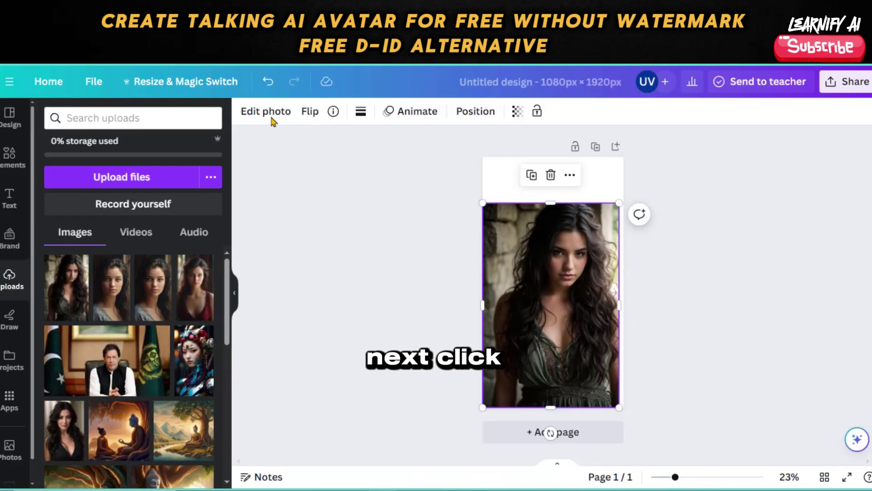
{"action": "left_click", "coordinate": [267, 111]}
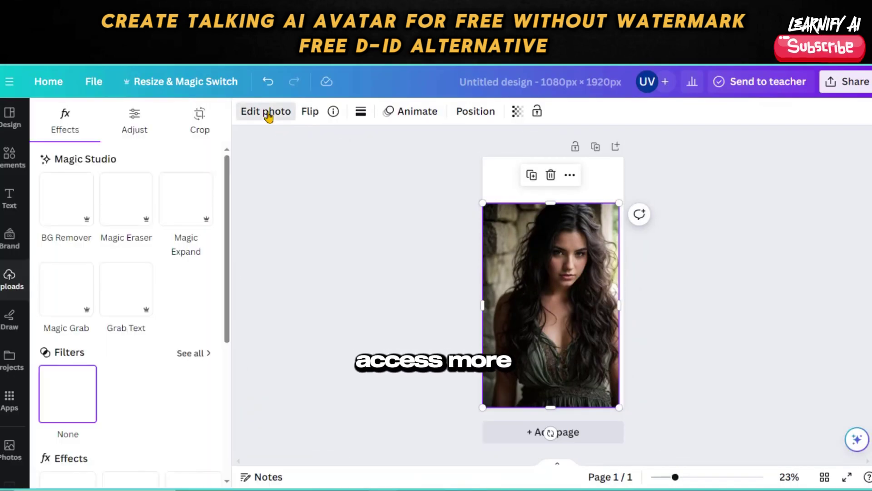
{"action": "left_click", "coordinate": [206, 121]}
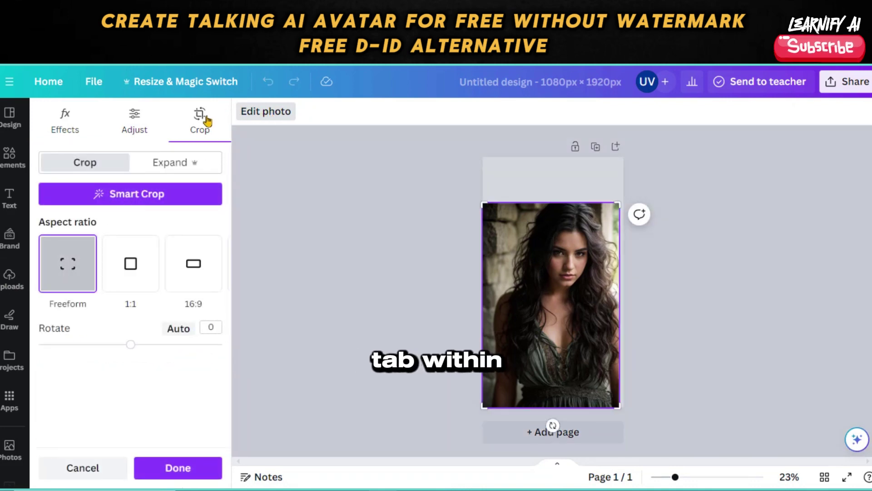
{"action": "left_click", "coordinate": [172, 162]}
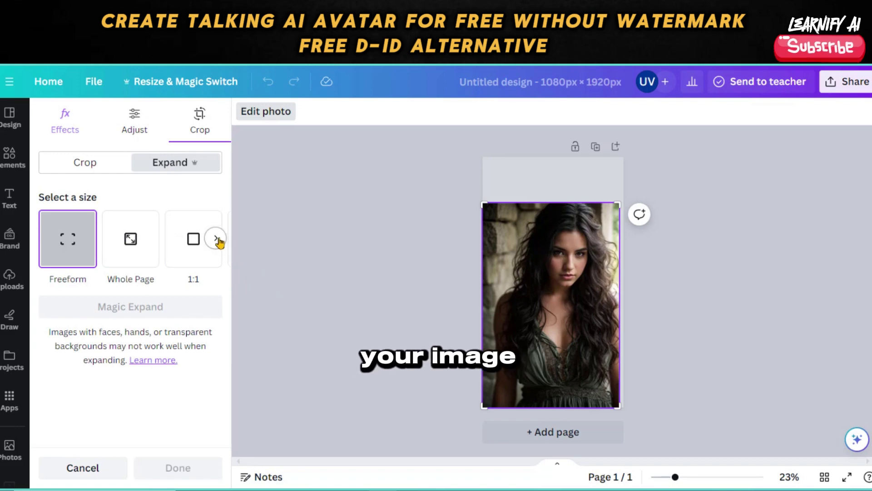
{"action": "left_click", "coordinate": [216, 239]}
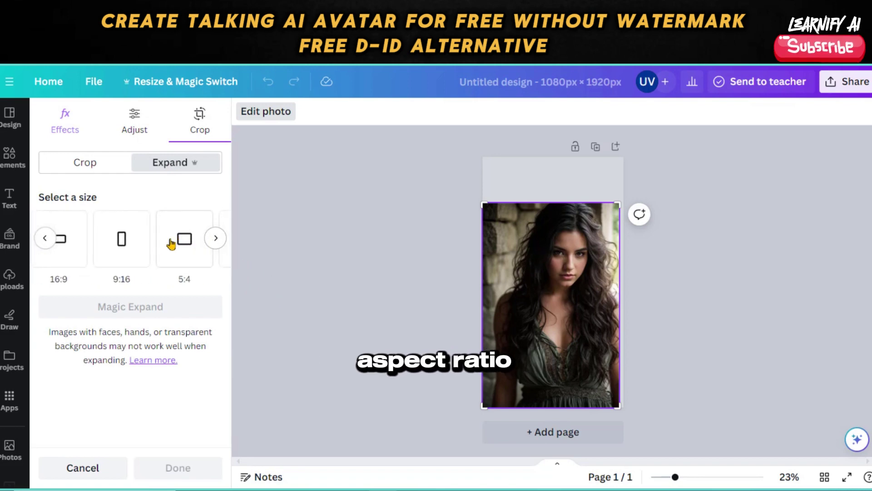
{"action": "left_click", "coordinate": [124, 248]}
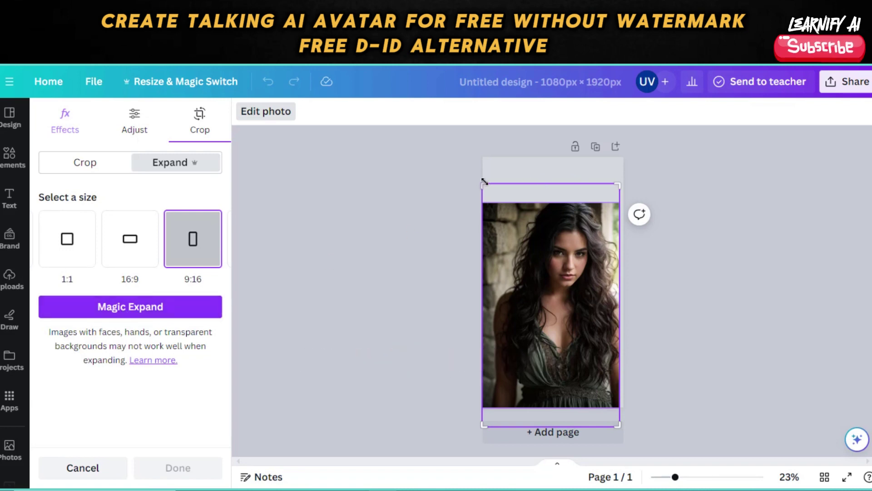
{"action": "left_click_drag", "start_coordinate": [480, 185], "coordinate": [503, 173]}
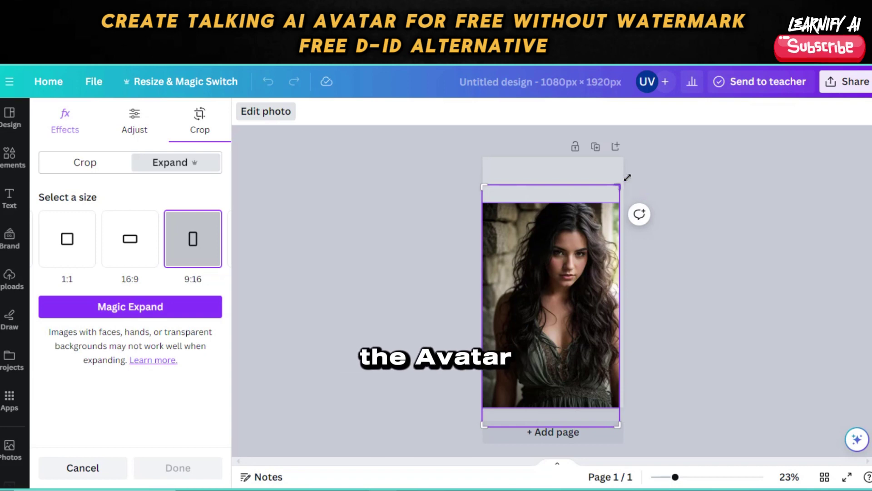
{"action": "left_click_drag", "start_coordinate": [628, 177], "coordinate": [647, 166]}
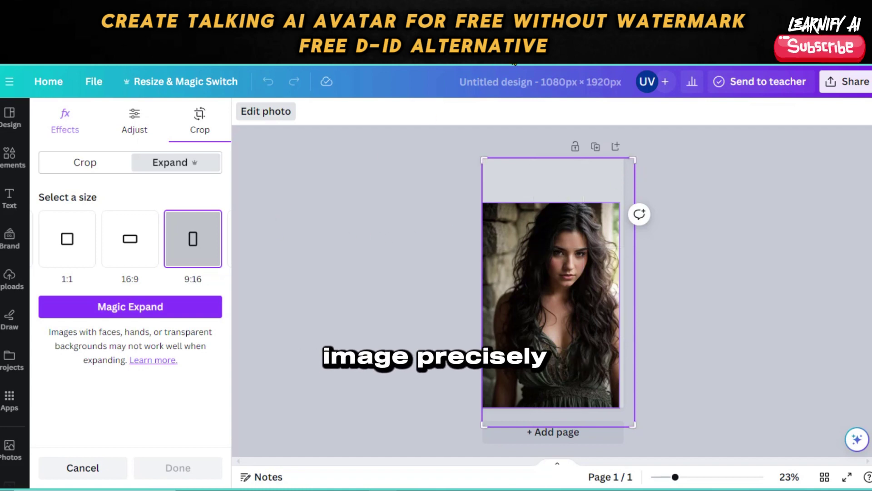
{"action": "key", "text": "Escape"}
Step: Run Magic Expand on the portrait with the 9:16 size, stretching the expansion frame up to the page's upper edge
{"action": "left_click", "coordinate": [201, 122]}
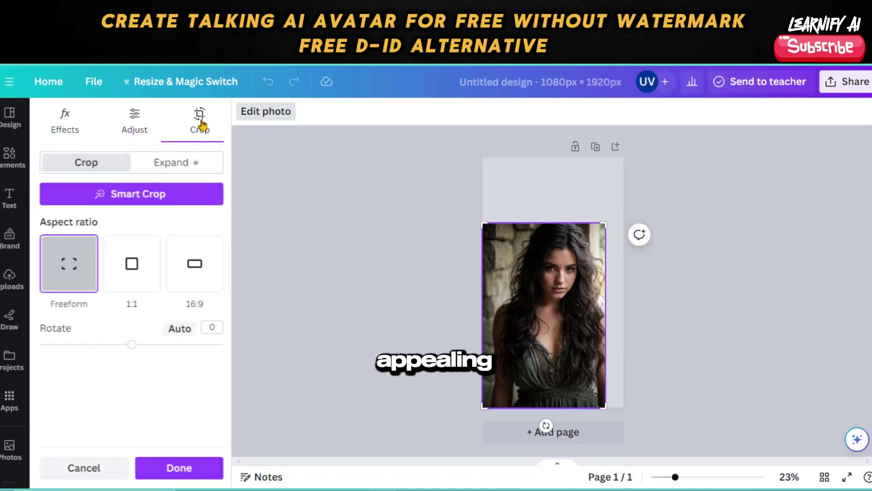
{"action": "left_click", "coordinate": [177, 162]}
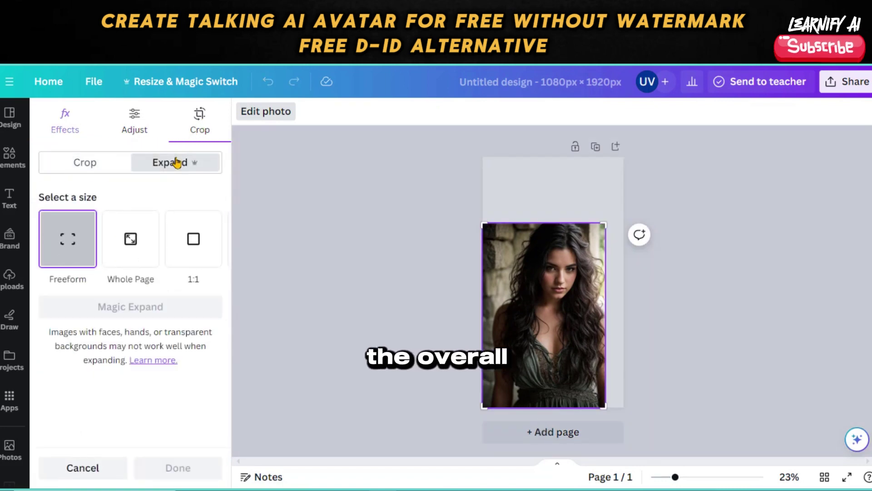
{"action": "left_click", "coordinate": [214, 240]}
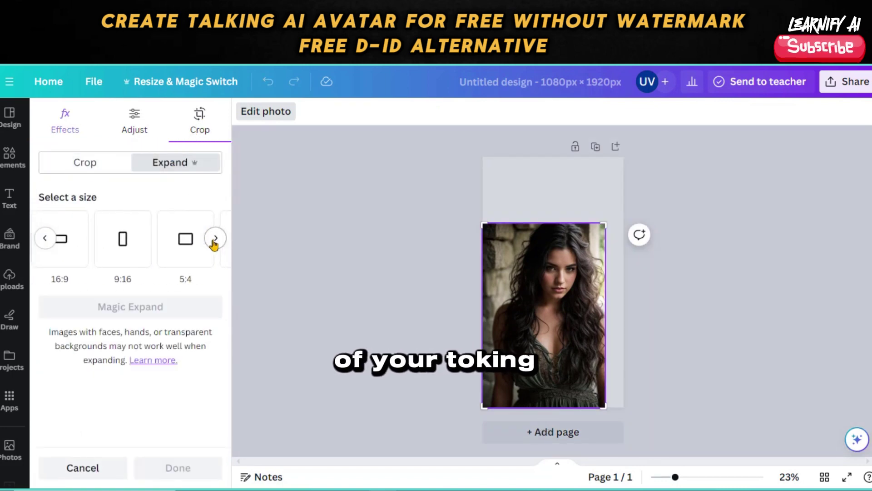
{"action": "left_click", "coordinate": [127, 240]}
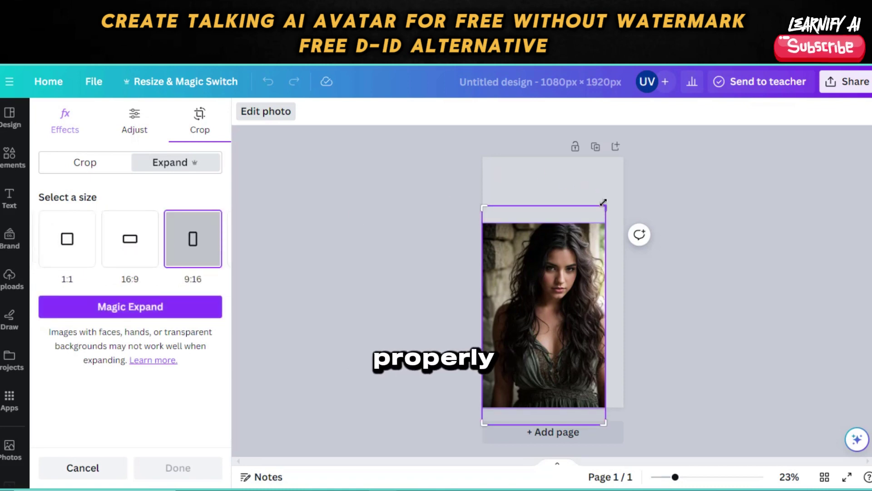
{"action": "left_click_drag", "start_coordinate": [604, 203], "coordinate": [627, 152]}
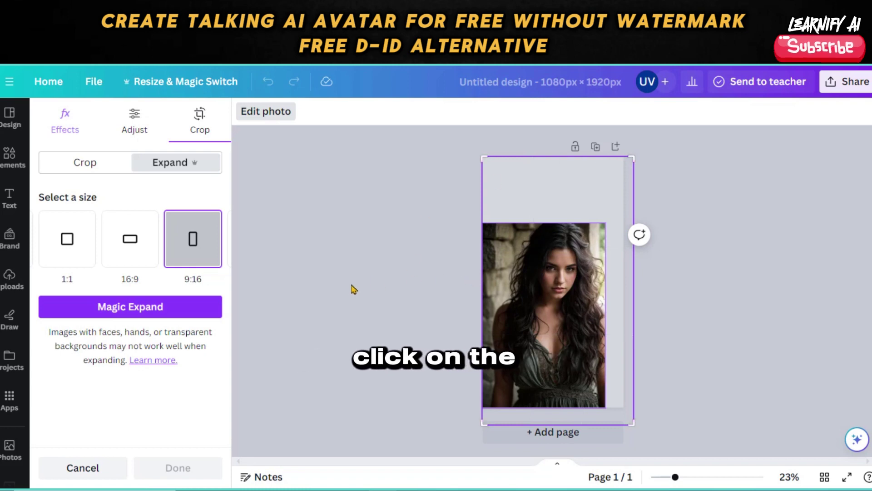
{"action": "left_click", "coordinate": [131, 307]}
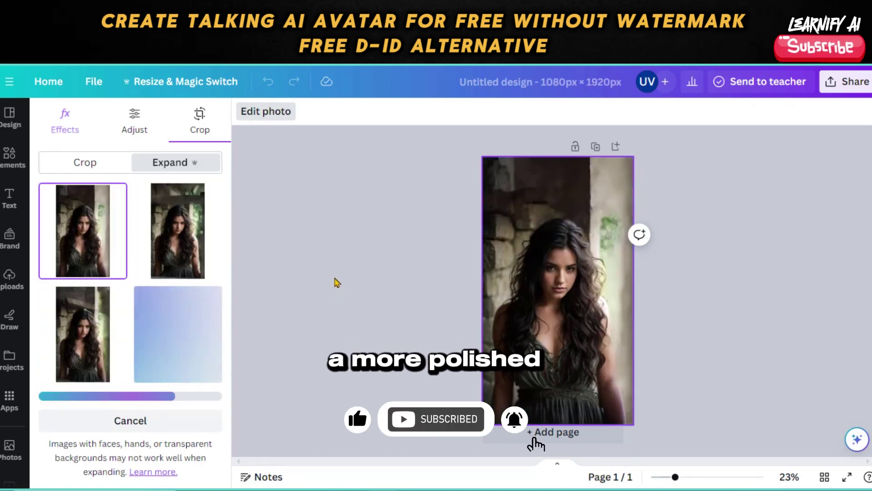
Step: Compare the generated Magic Expand variants and apply the fourth one, with lettering in its upper corner
{"action": "left_click", "coordinate": [173, 245]}
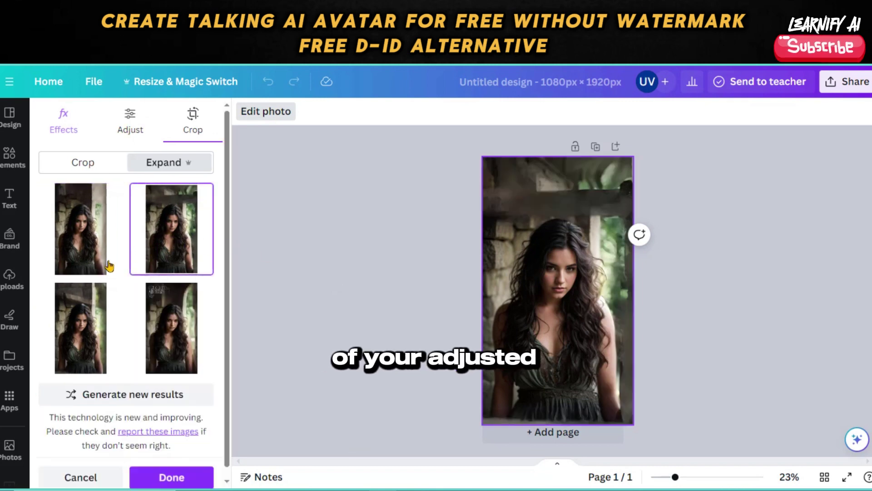
{"action": "left_click", "coordinate": [65, 308]}
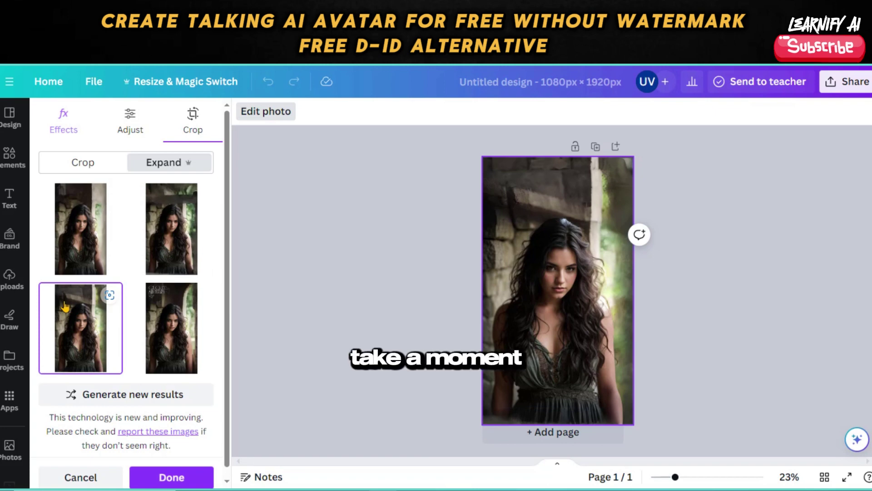
{"action": "left_click", "coordinate": [178, 318]}
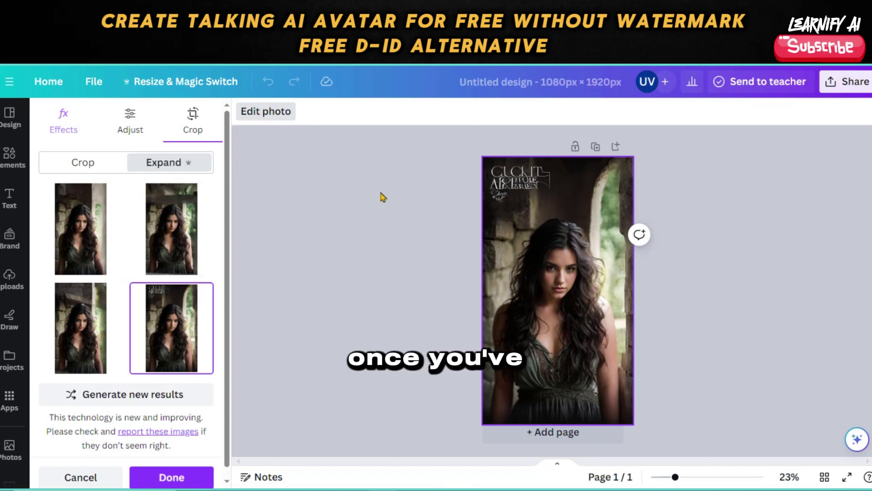
{"action": "left_click", "coordinate": [172, 477]}
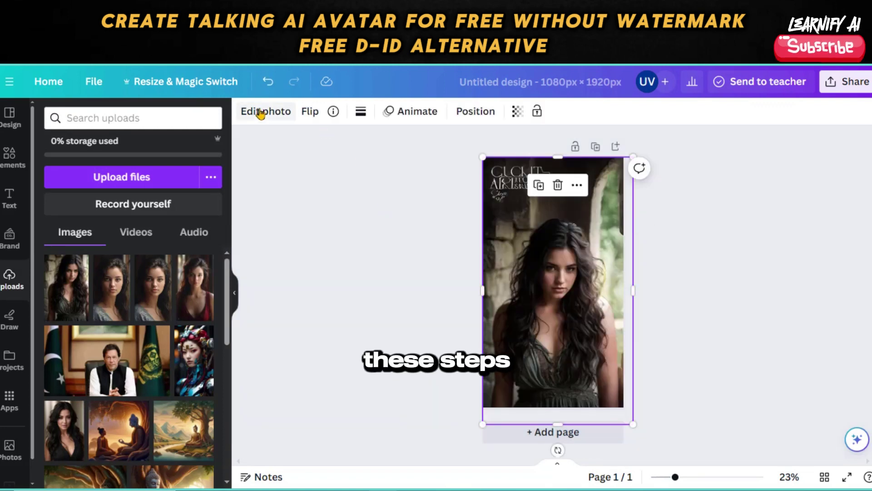
Step: Enlarge and centre the expanded portrait so it fills the page, and download the design as a 1,080 × 1,920 px PNG
{"action": "left_click", "coordinate": [516, 136]}
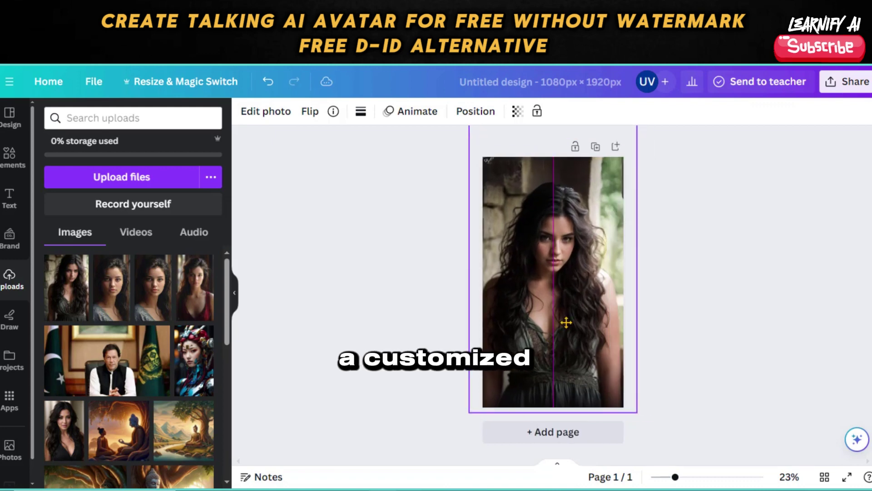
{"action": "left_click", "coordinate": [831, 87]}
{"action": "left_click", "coordinate": [730, 380]}
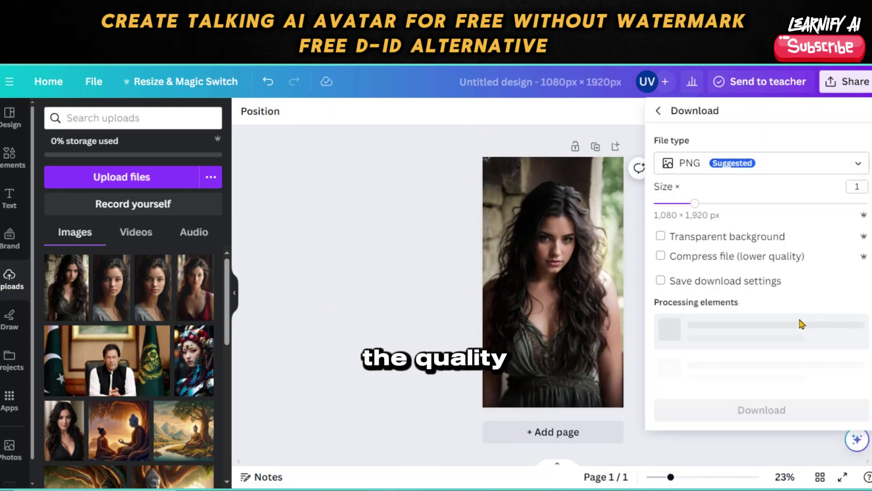
{"action": "left_click", "coordinate": [754, 308]}
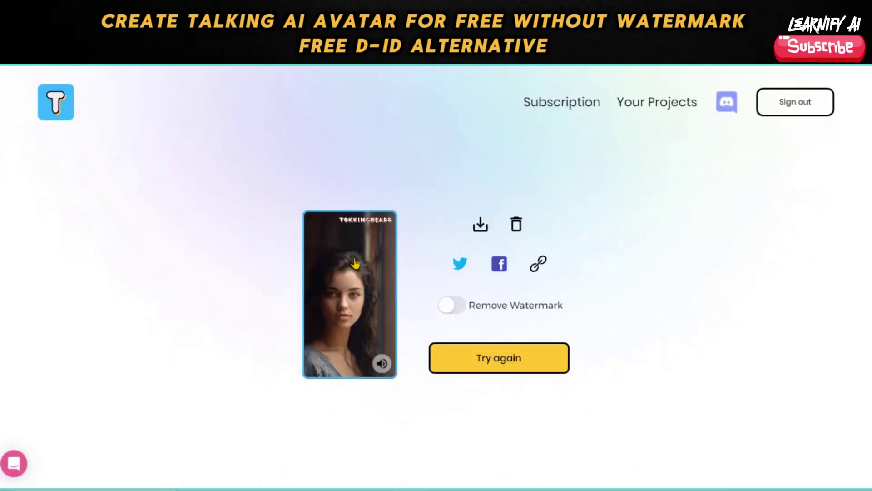
Step: In Tokkingheads, restart the avatar creation, remove the previous photo and upload "Untitled ddesign.png" instead
{"action": "left_click", "coordinate": [494, 353]}
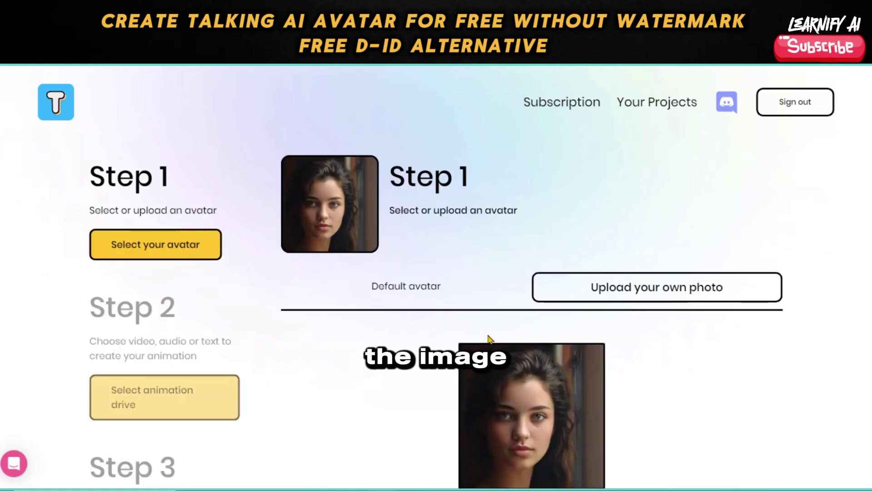
{"action": "scroll", "coordinate": [473, 302], "scroll_direction": "down", "scroll_amount": 1}
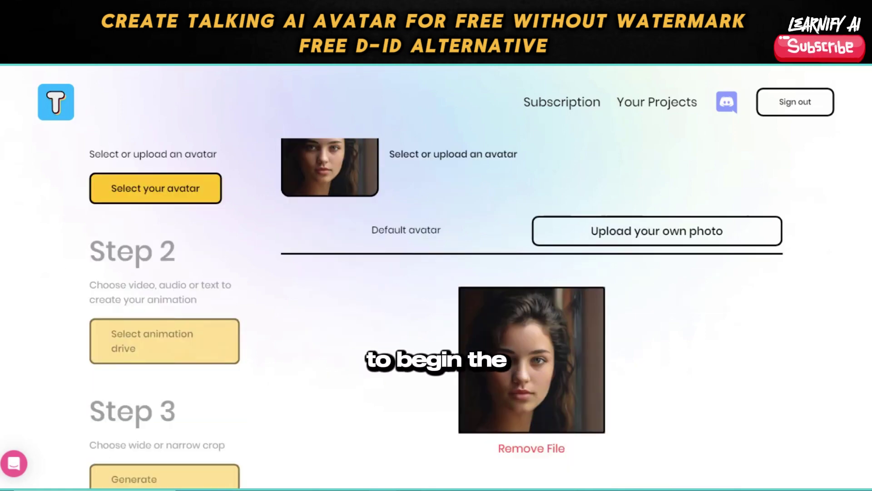
{"action": "left_click", "coordinate": [542, 448]}
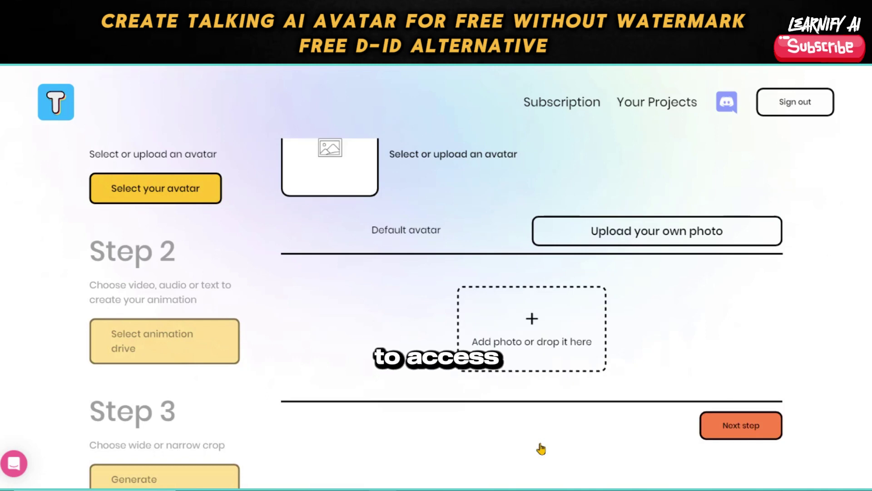
{"action": "left_click", "coordinate": [565, 333]}
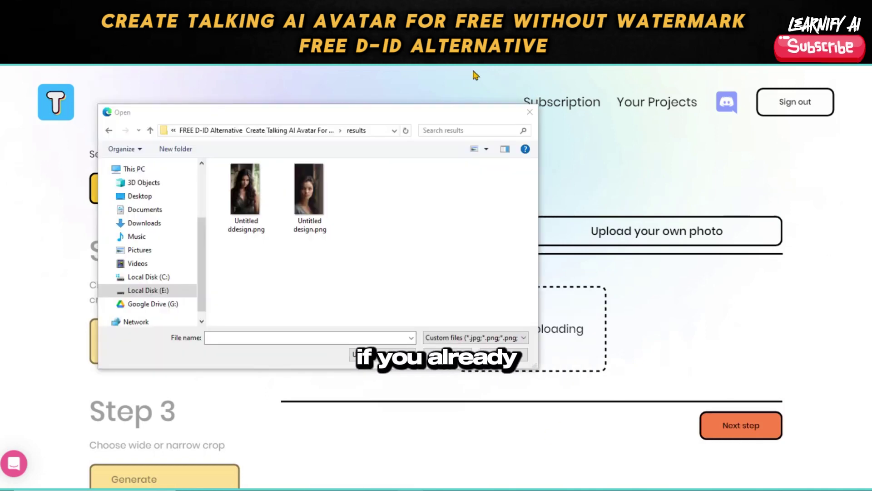
{"action": "double_click", "coordinate": [292, 220]}
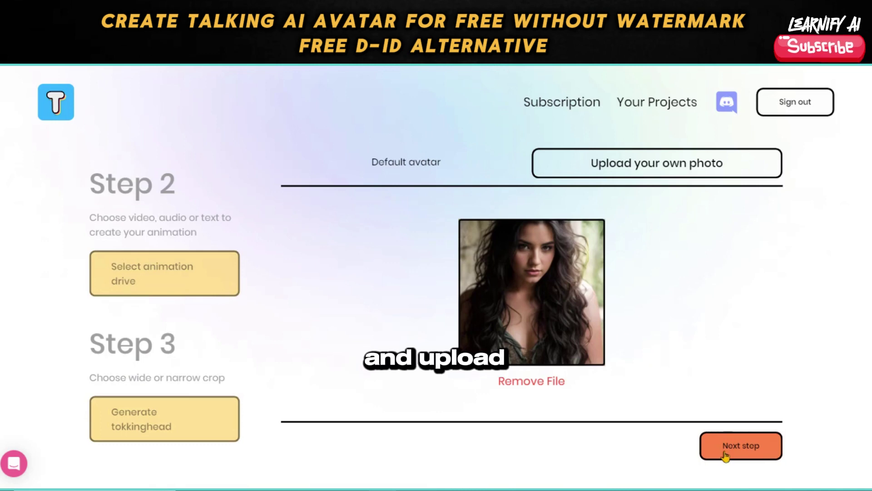
Step: Keep the existing text script and US Accent Female voice, and generate the Tokkinghead with the default avatar framing
{"action": "left_click", "coordinate": [724, 453]}
{"action": "scroll", "coordinate": [481, 283], "scroll_direction": "down", "scroll_amount": 1}
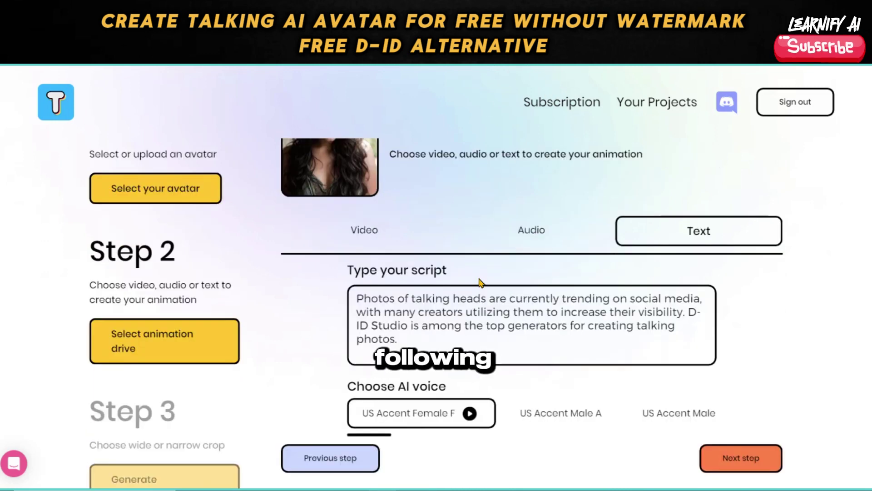
{"action": "scroll", "coordinate": [564, 452], "scroll_direction": "down", "scroll_amount": 1}
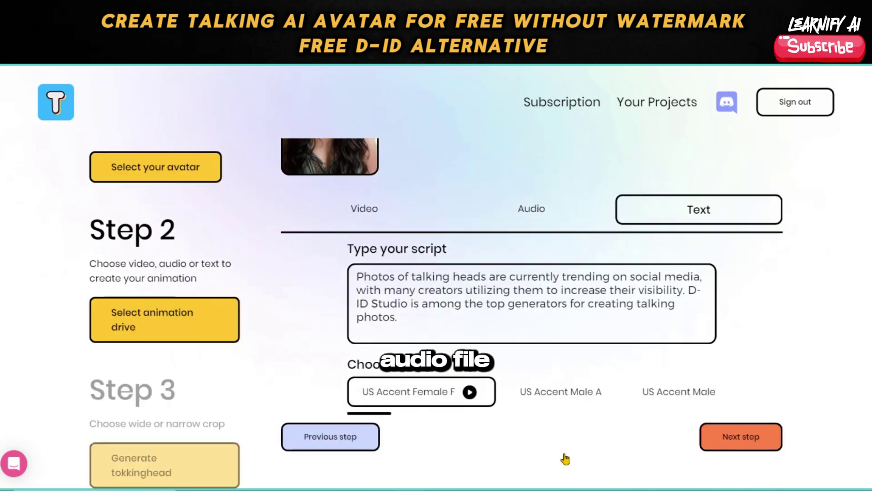
{"action": "left_click", "coordinate": [734, 448]}
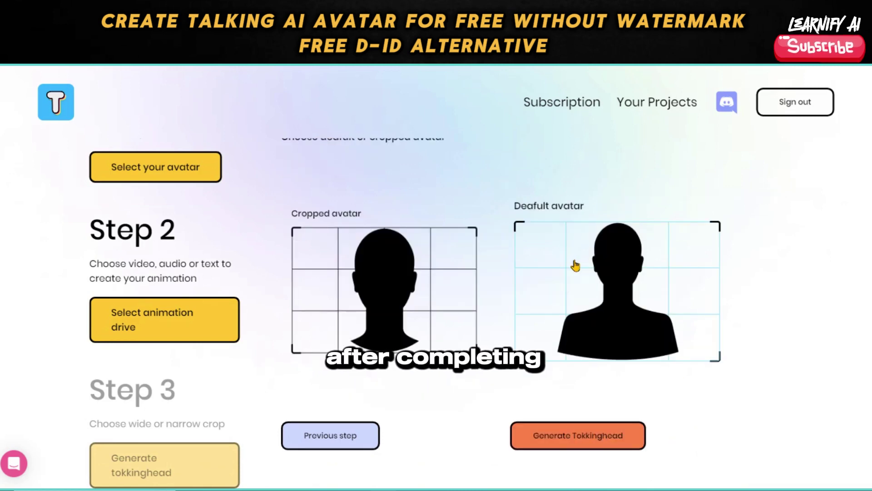
{"action": "left_click", "coordinate": [553, 440]}
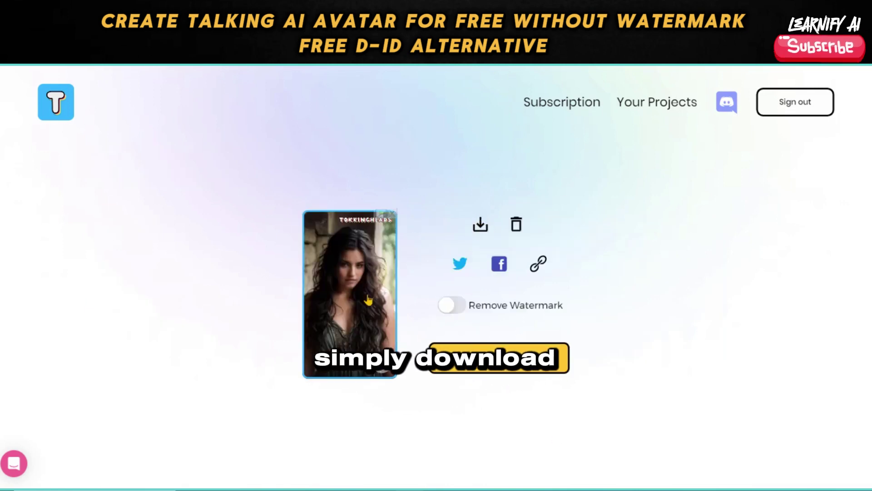
Step: Download the generated Tokkinghead video, and open Vmake's AI Video Enhancer Online by searching Google for "vmake video enhancer"
{"action": "left_click", "coordinate": [481, 226]}
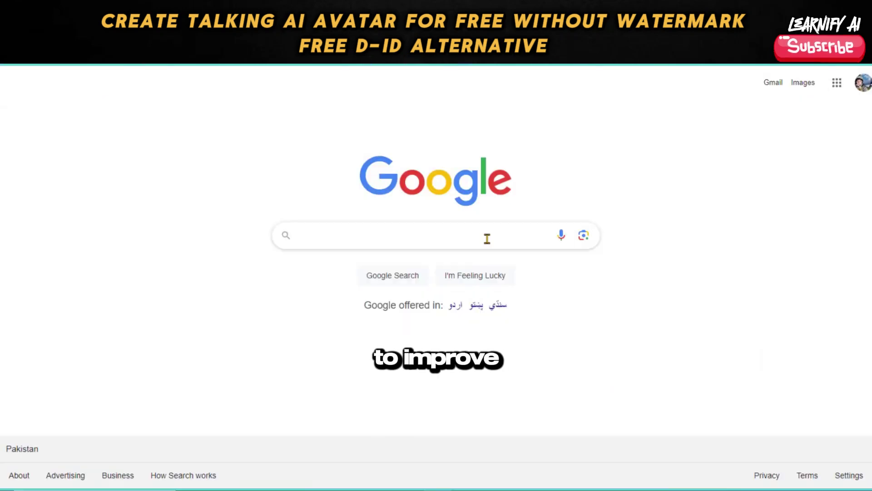
{"action": "left_click", "coordinate": [487, 239]}
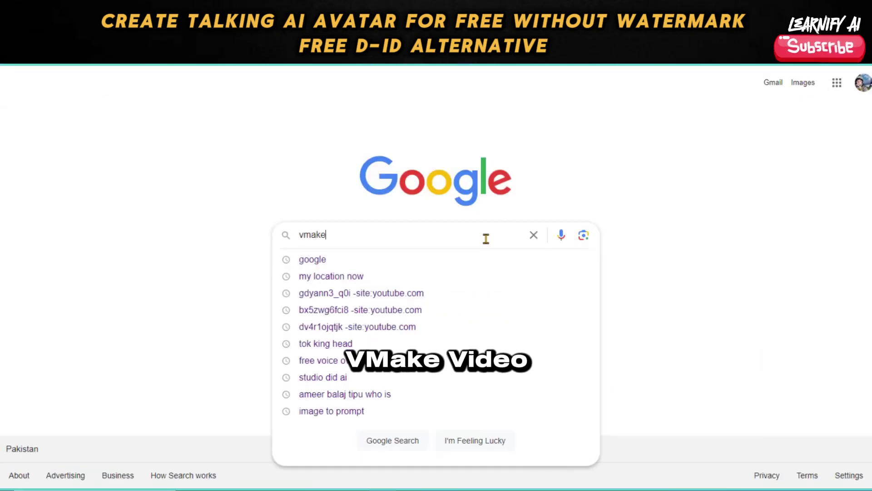
{"action": "type", "text": "vmake video"}
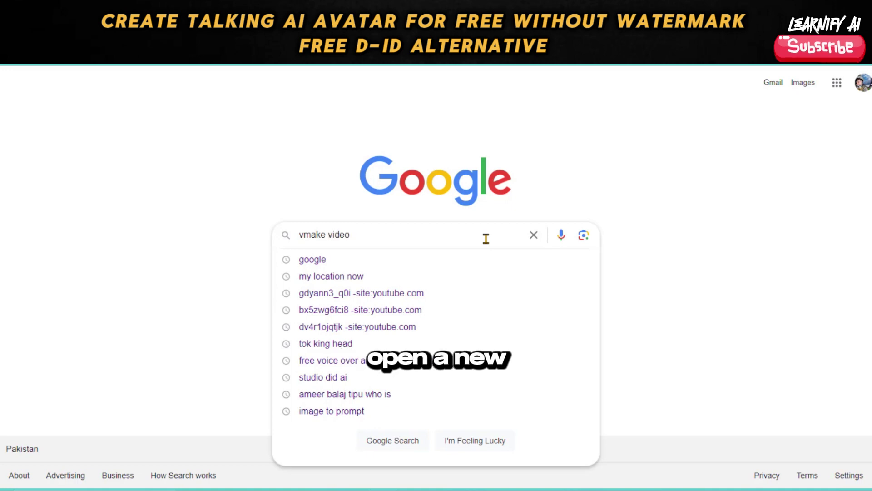
{"action": "type", "text": " enhanc"}
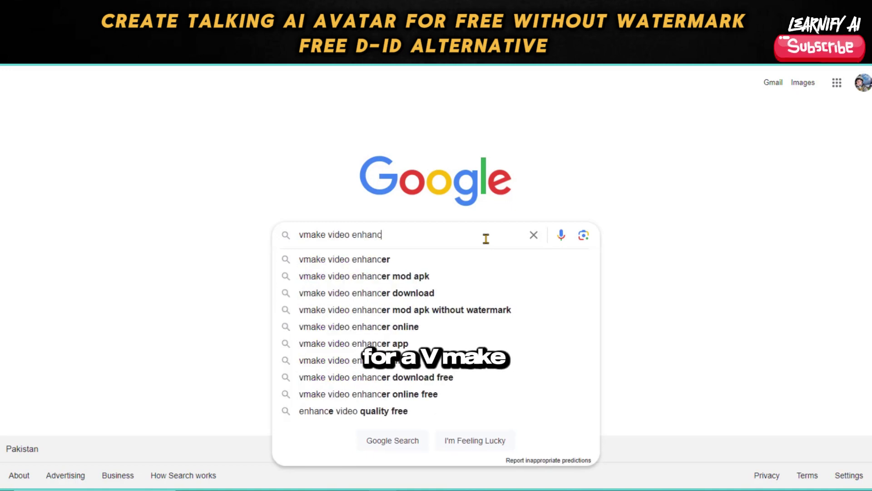
{"action": "left_click", "coordinate": [354, 260]}
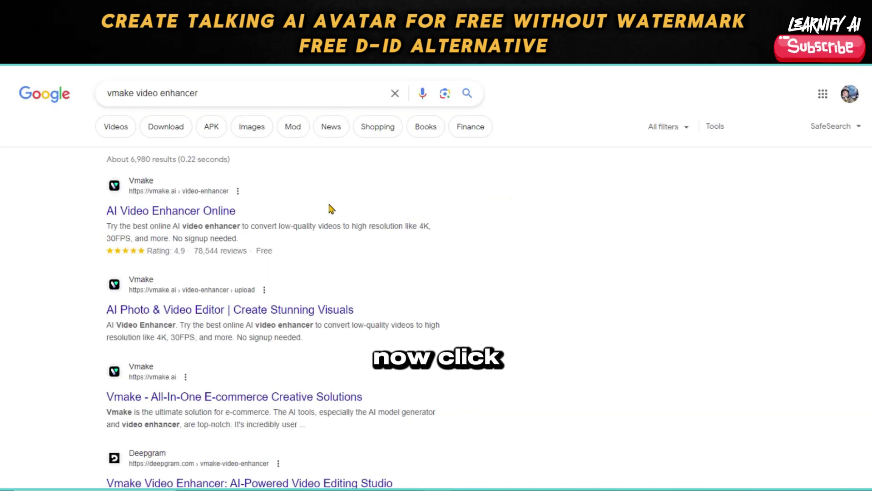
{"action": "left_click", "coordinate": [168, 215]}
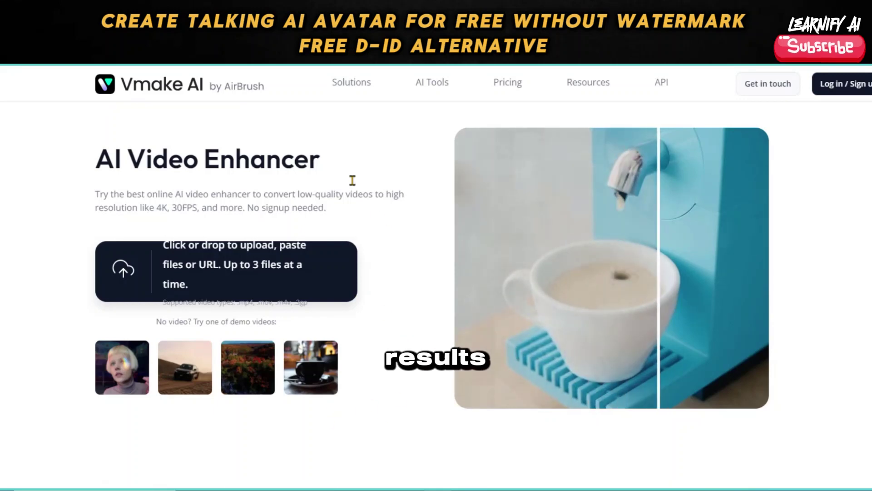
Step: Sign up to Vmake AI with a Google account and dismiss the welcome offer
{"action": "left_click", "coordinate": [840, 84]}
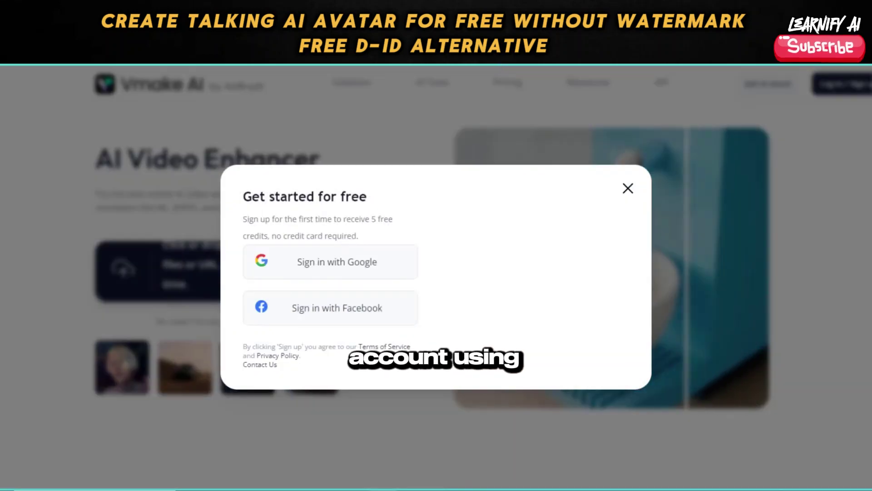
{"action": "left_click", "coordinate": [329, 260]}
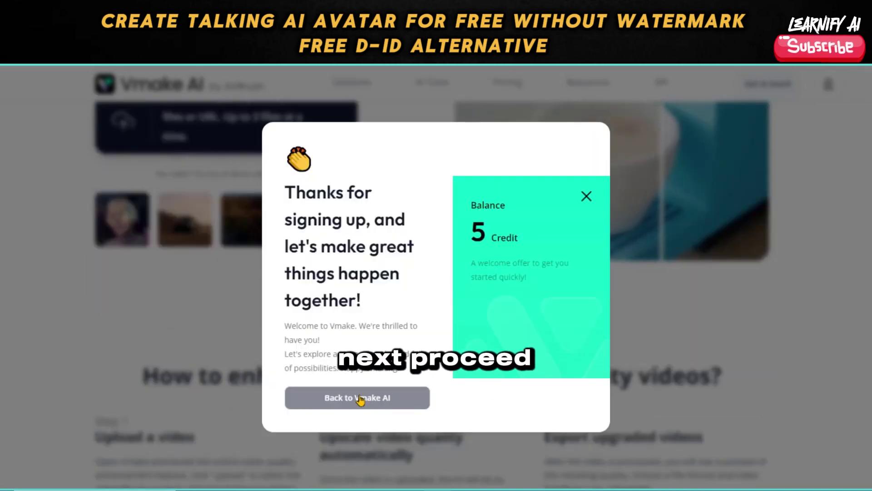
{"action": "left_click", "coordinate": [360, 398]}
Step: Upload the downloaded avatar video to Vmake's AI Video Enhancer
{"action": "scroll", "coordinate": [350, 236], "scroll_direction": "up", "scroll_amount": 3}
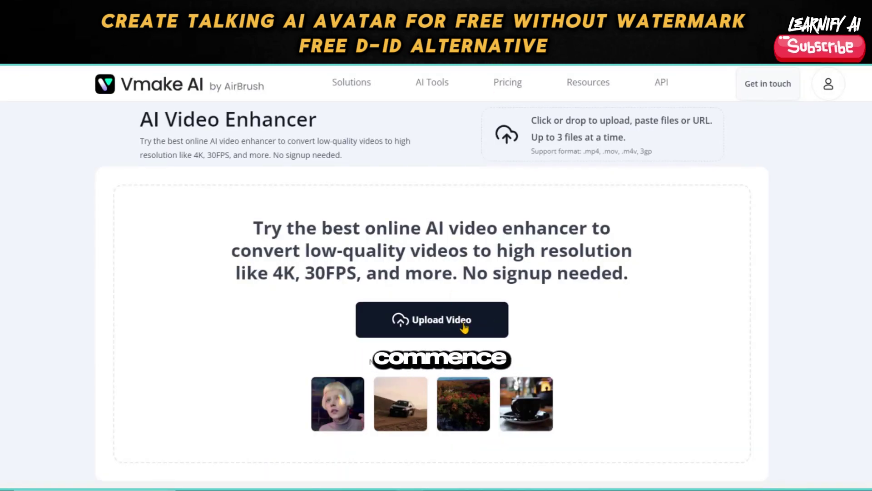
{"action": "left_click", "coordinate": [464, 323]}
{"action": "double_click", "coordinate": [244, 191]}
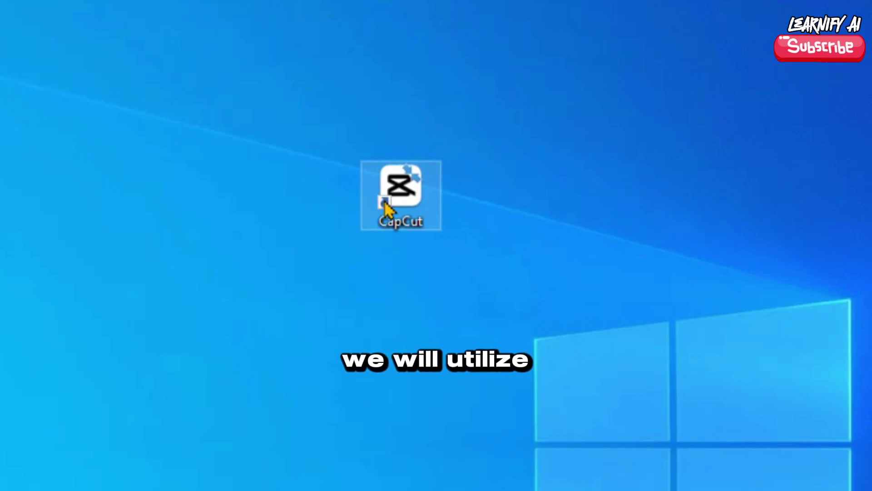
Step: Switch to CapCut and import the enhanced clip "Vmake-1708514781331.mp4" from the results folder
{"action": "double_click", "coordinate": [387, 209]}
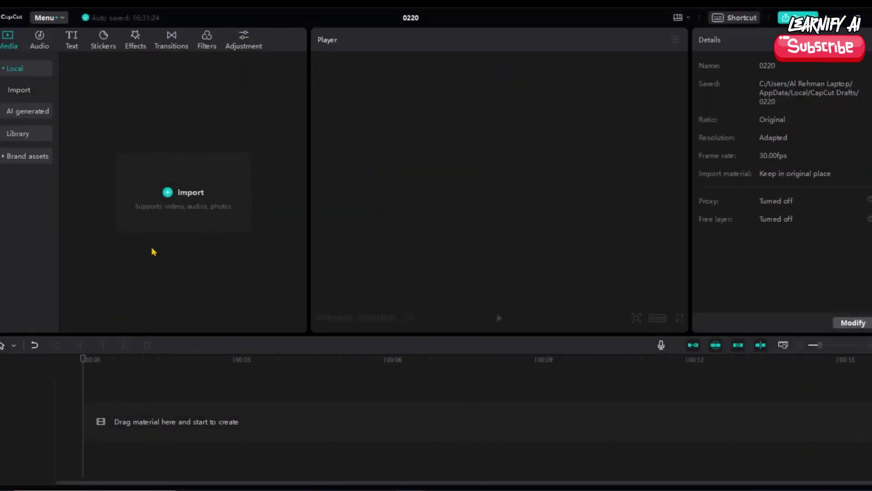
{"action": "left_click", "coordinate": [181, 204]}
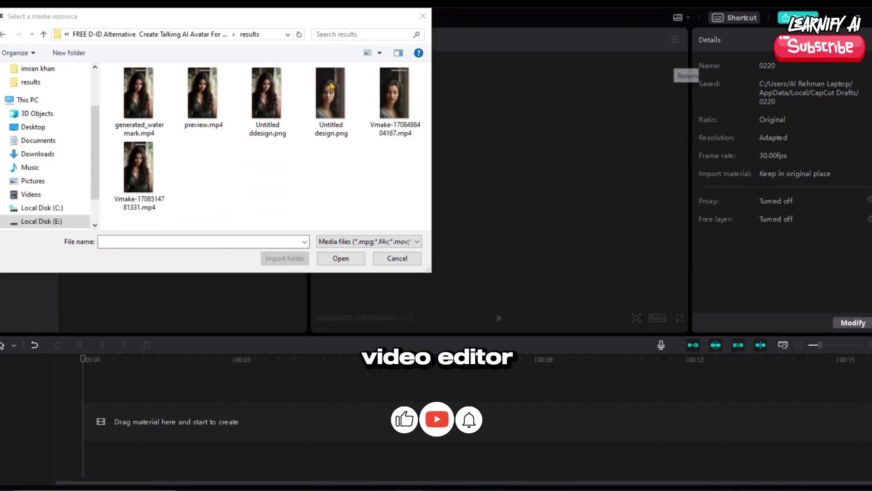
{"action": "left_click", "coordinate": [128, 167]}
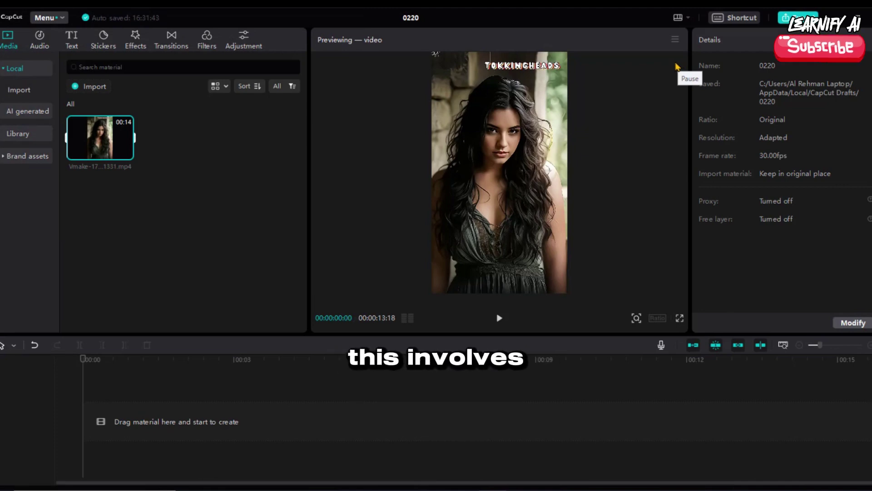
Step: Place the imported avatar clip at the start of the timeline and set the project's aspect ratio to 9:16
{"action": "left_click_drag", "start_coordinate": [100, 138], "coordinate": [94, 432]}
{"action": "left_click", "coordinate": [657, 318]}
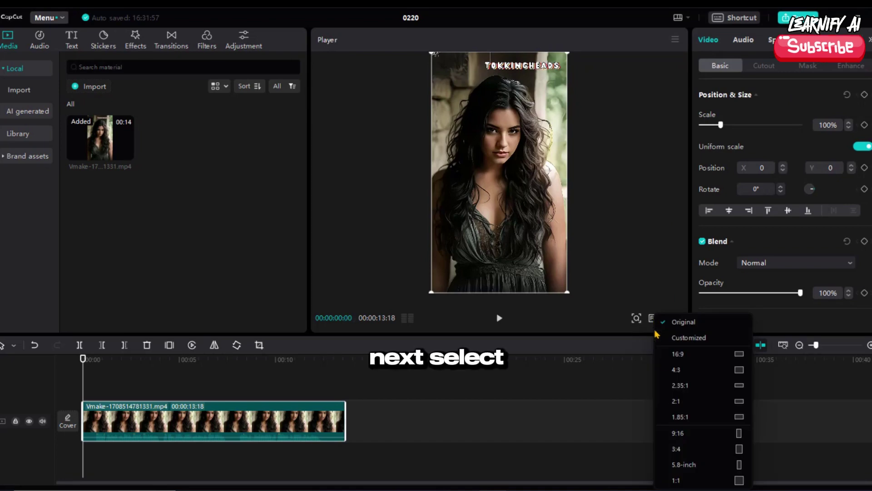
{"action": "left_click", "coordinate": [678, 433]}
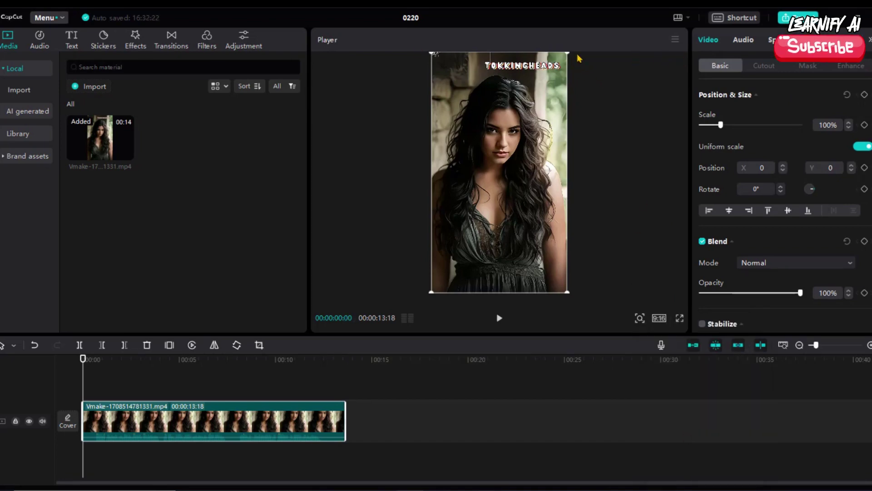
Step: Enlarge and reposition the avatar clip so the Tokkingheads watermark lies outside the frame while the picture still fills it
{"action": "left_click_drag", "start_coordinate": [566, 56], "coordinate": [588, 41]}
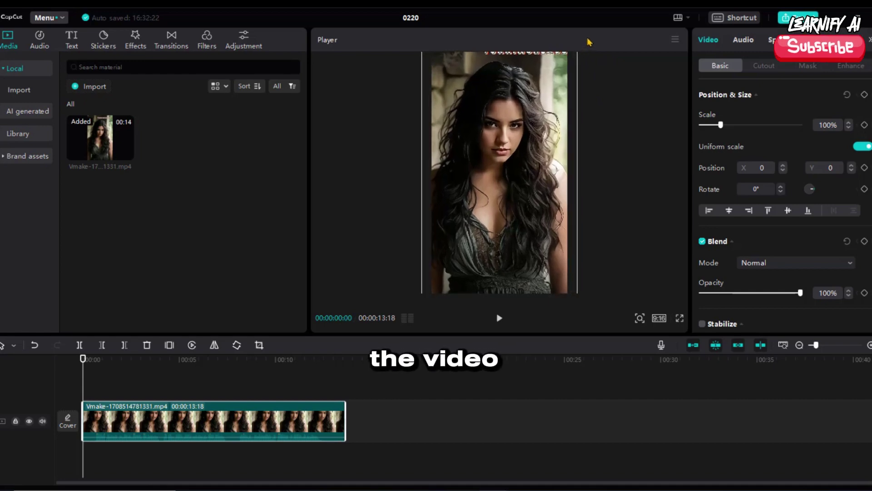
{"action": "left_click_drag", "start_coordinate": [503, 212], "coordinate": [512, 191]}
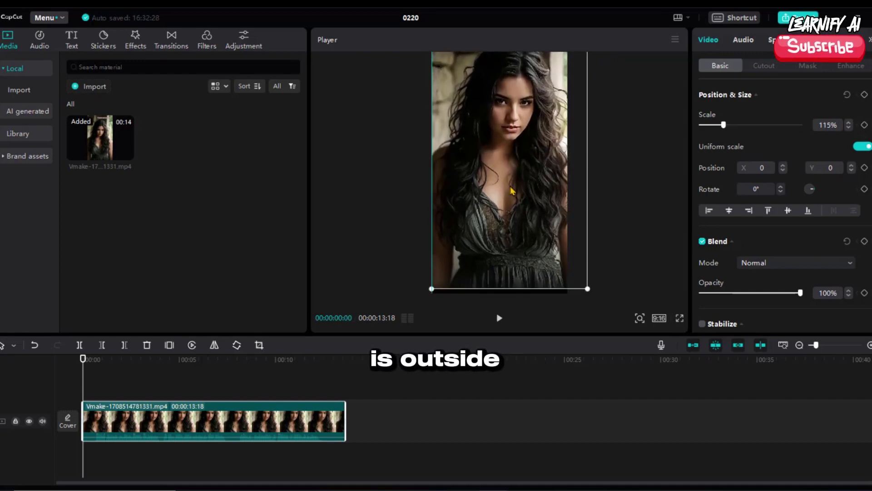
{"action": "left_click_drag", "start_coordinate": [723, 125], "coordinate": [720, 125]}
{"action": "left_click_drag", "start_coordinate": [500, 181], "coordinate": [500, 171]}
{"action": "left_click", "coordinate": [849, 121]}
{"action": "left_click_drag", "start_coordinate": [498, 236], "coordinate": [498, 243]}
{"action": "scroll", "coordinate": [782, 191], "scroll_direction": "down", "scroll_amount": 3}
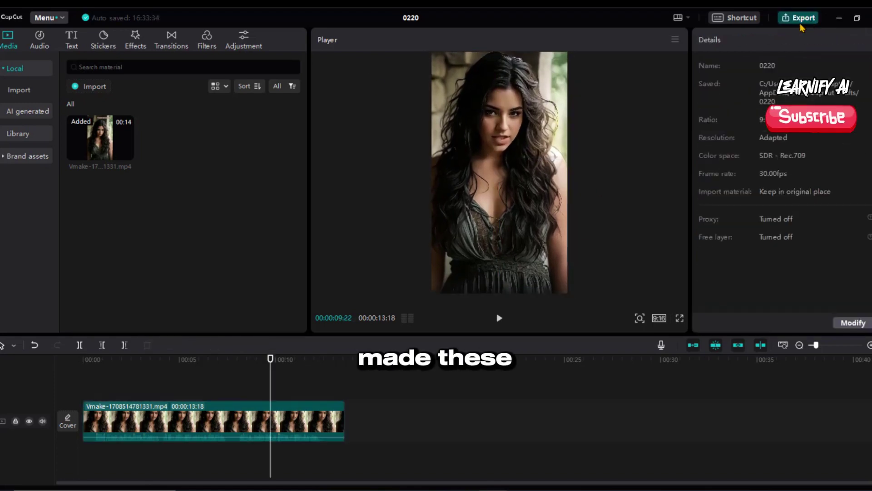
Step: Open the export settings for the cropped avatar video
{"action": "left_click", "coordinate": [800, 19]}
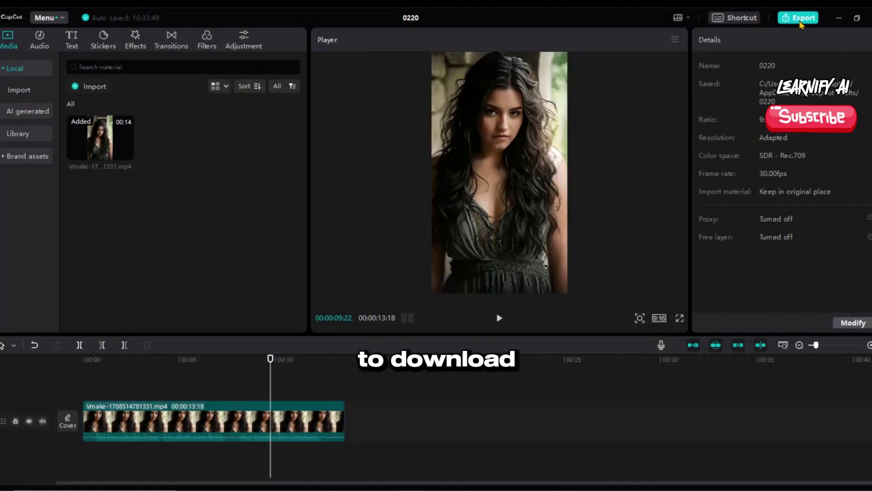
{"action": "left_click", "coordinate": [794, 19]}
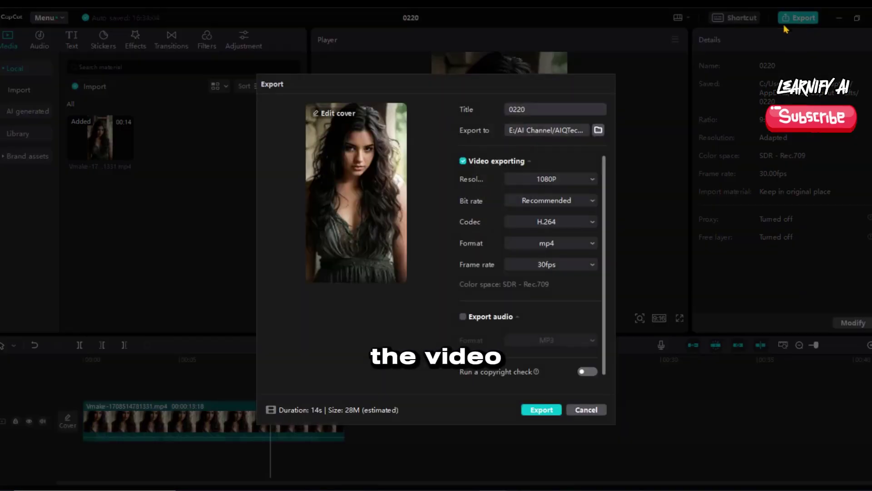